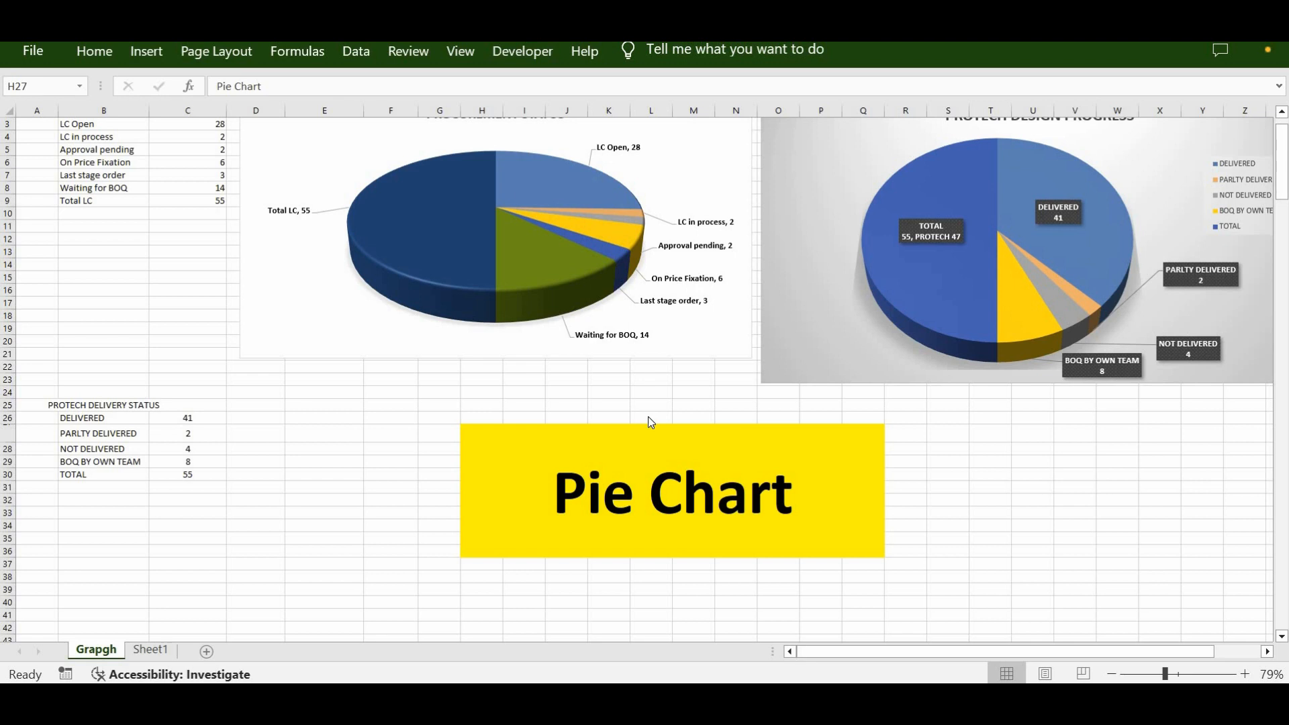
Clear the "Pie Chart" banner at H27 by deleting its text, removing the yellow fill and unmerging the cells.
click(538, 488)
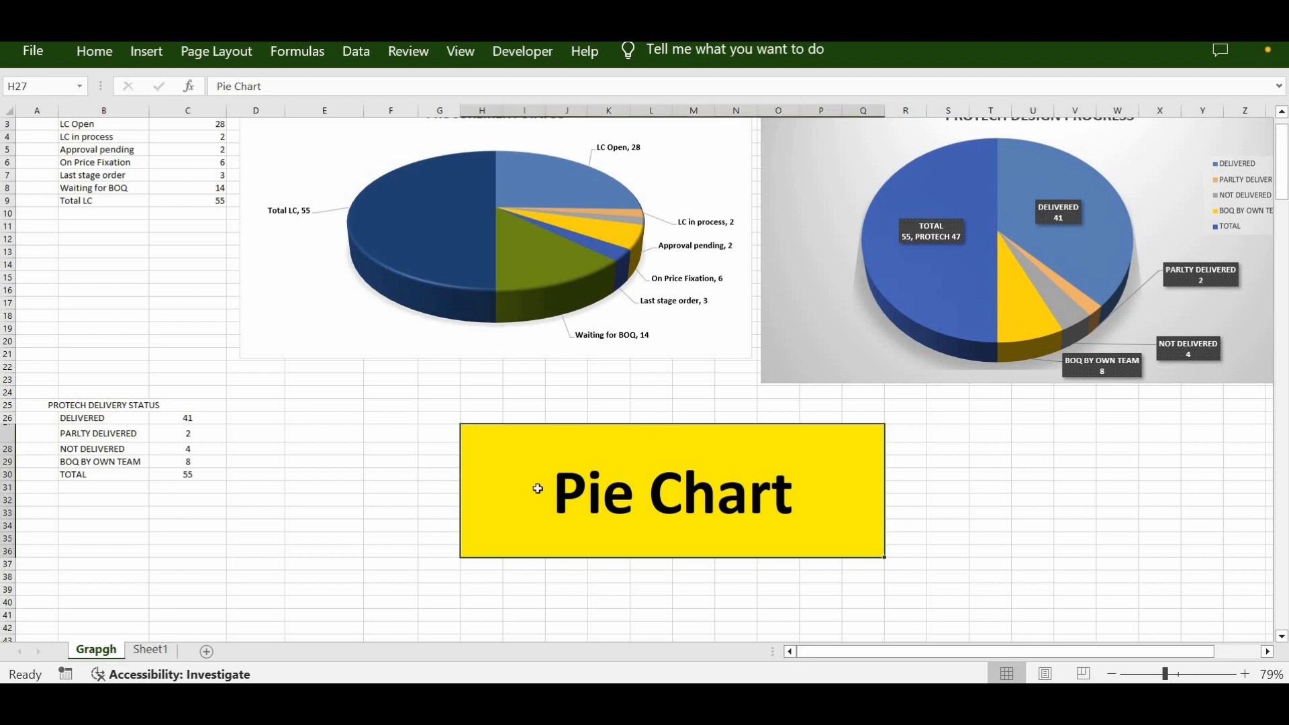
key(Delete)
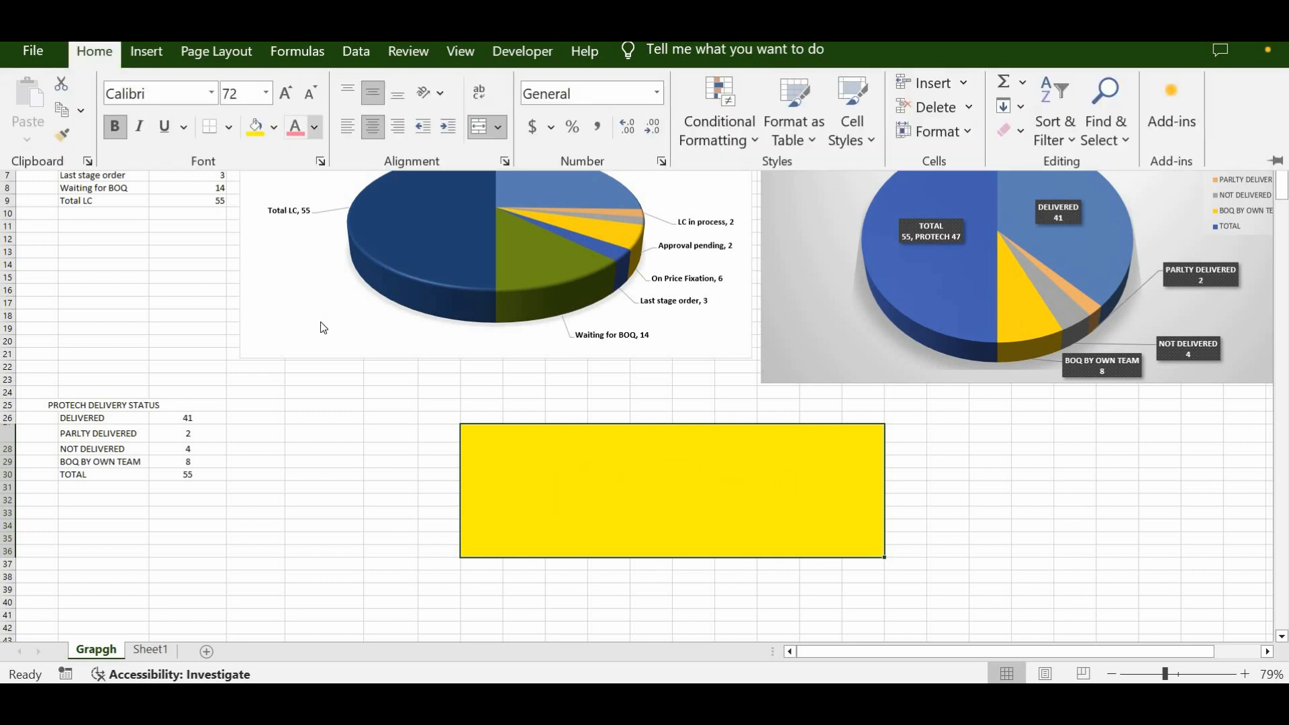
click(273, 127)
click(297, 320)
click(486, 126)
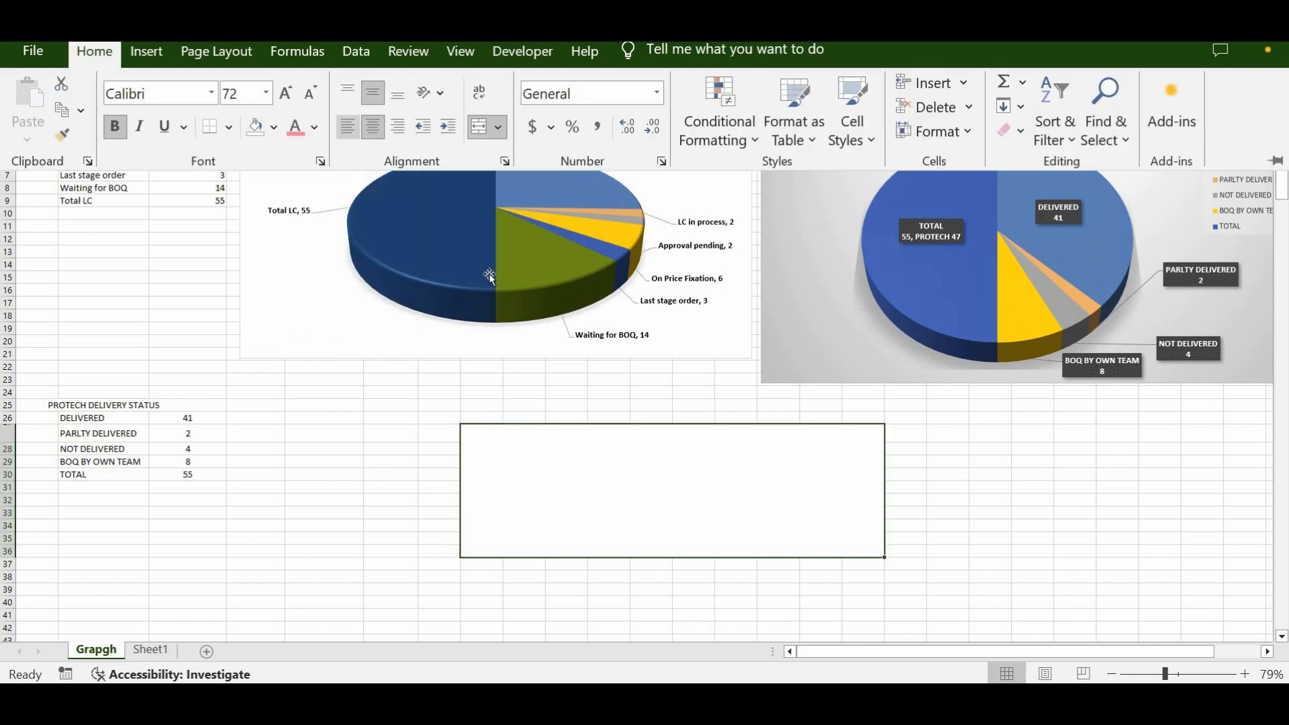
click(320, 487)
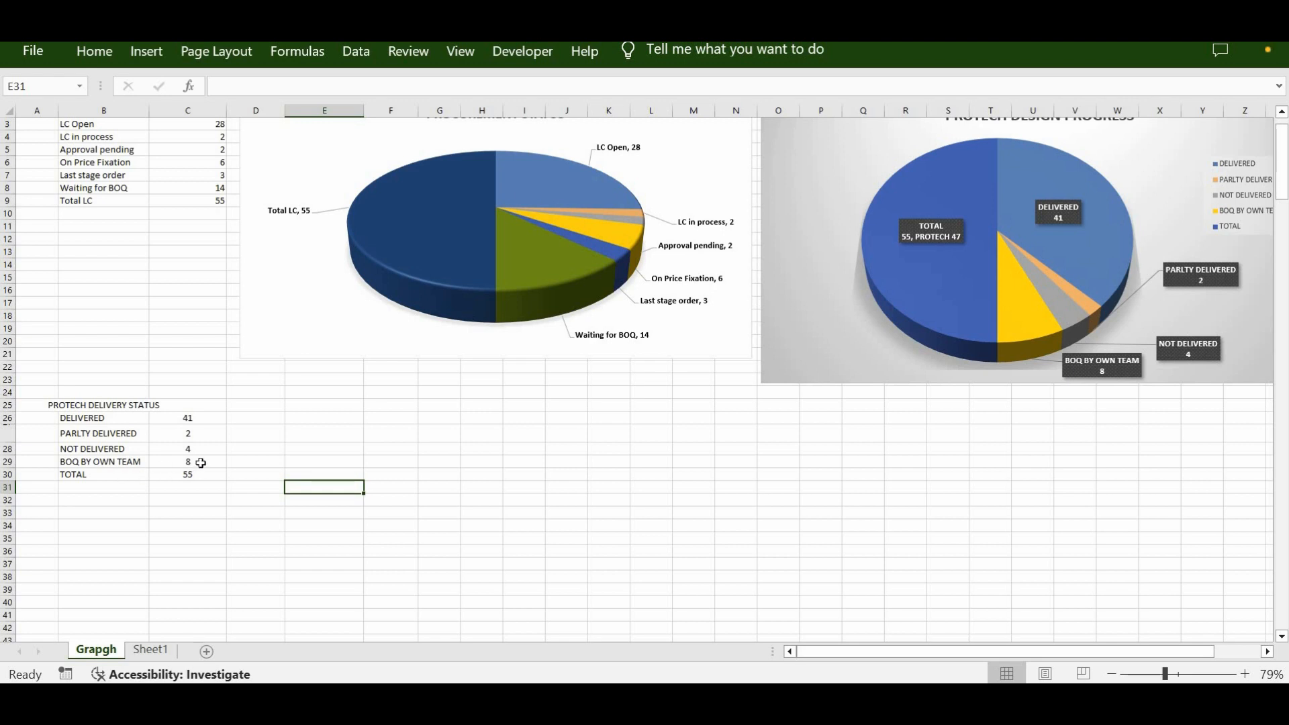
Insert a 3-D pie chart from B26:C29 and place it beside the PROTECH DELIVERY STATUS table, below the procurement chart.
click(99, 417)
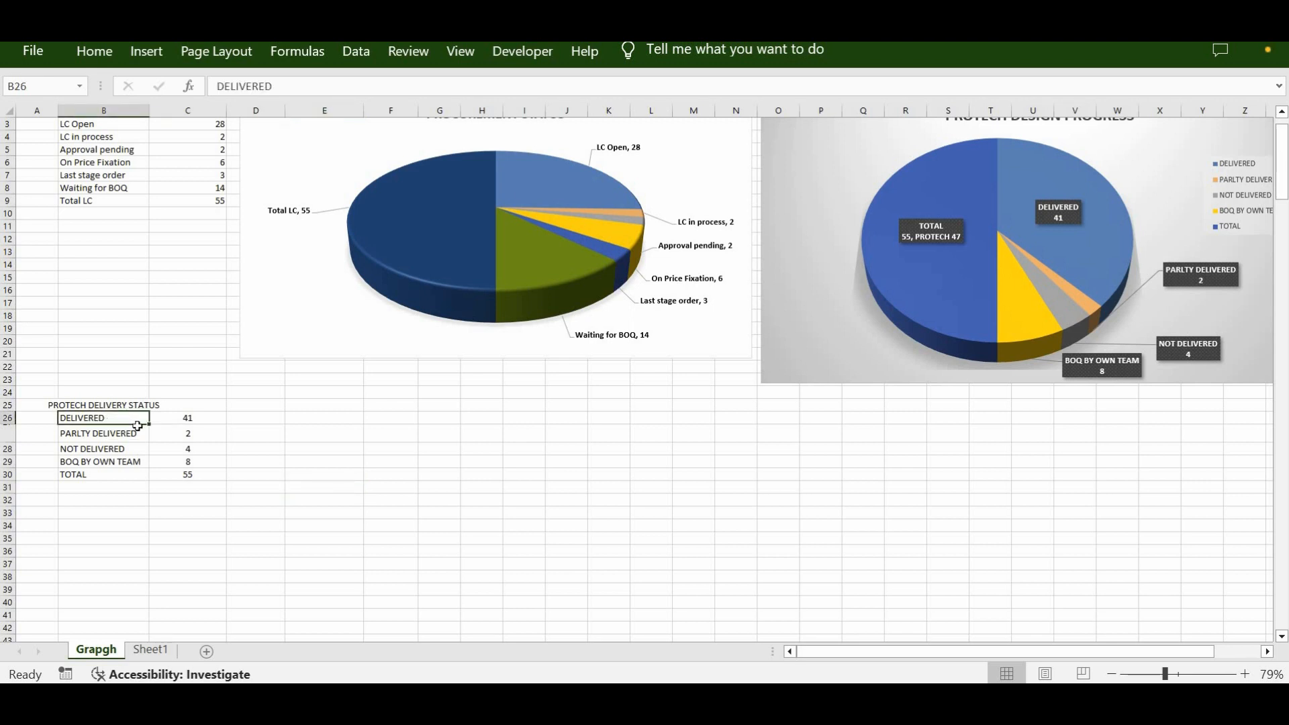
drag(171, 431, 187, 461)
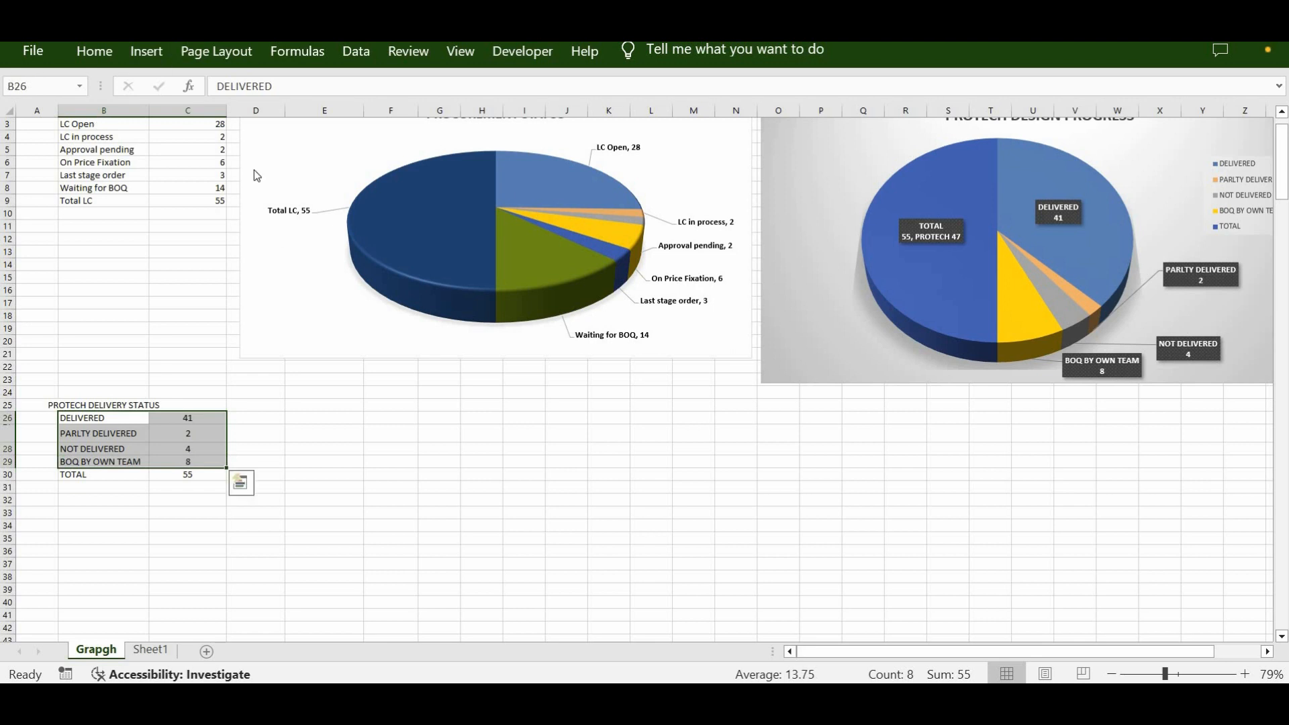
click(134, 53)
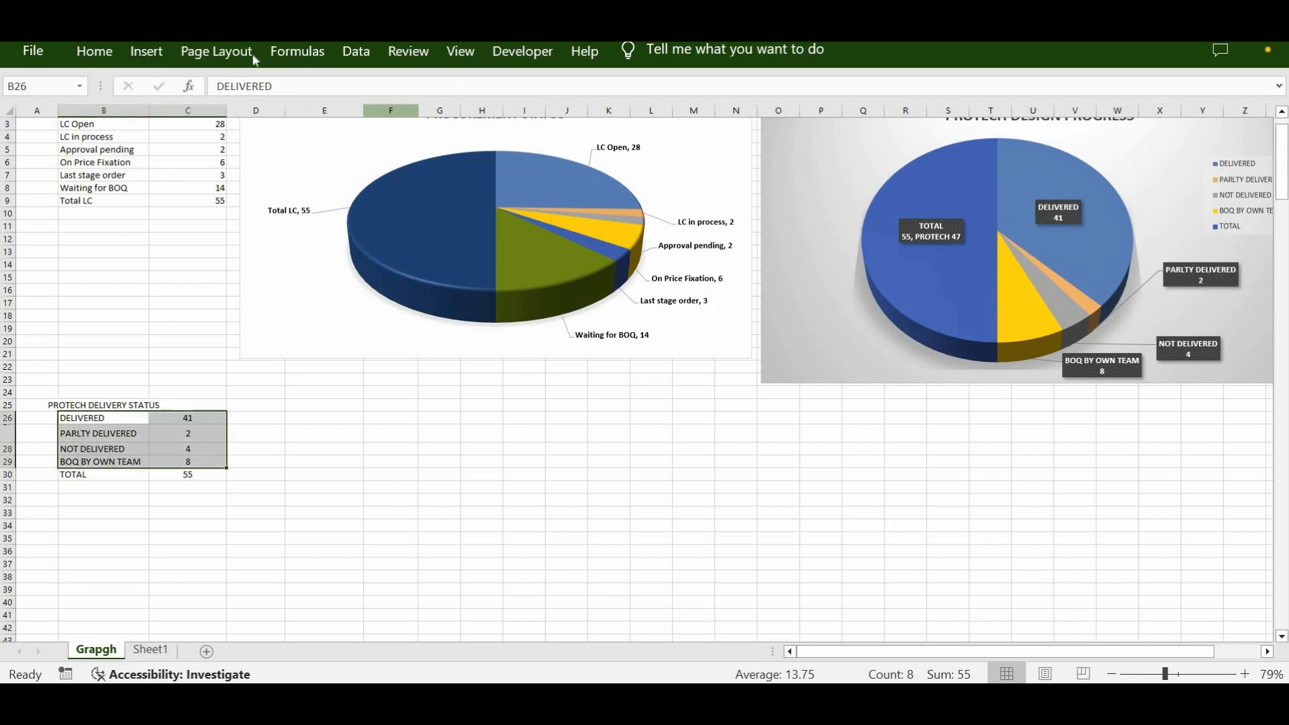
click(146, 51)
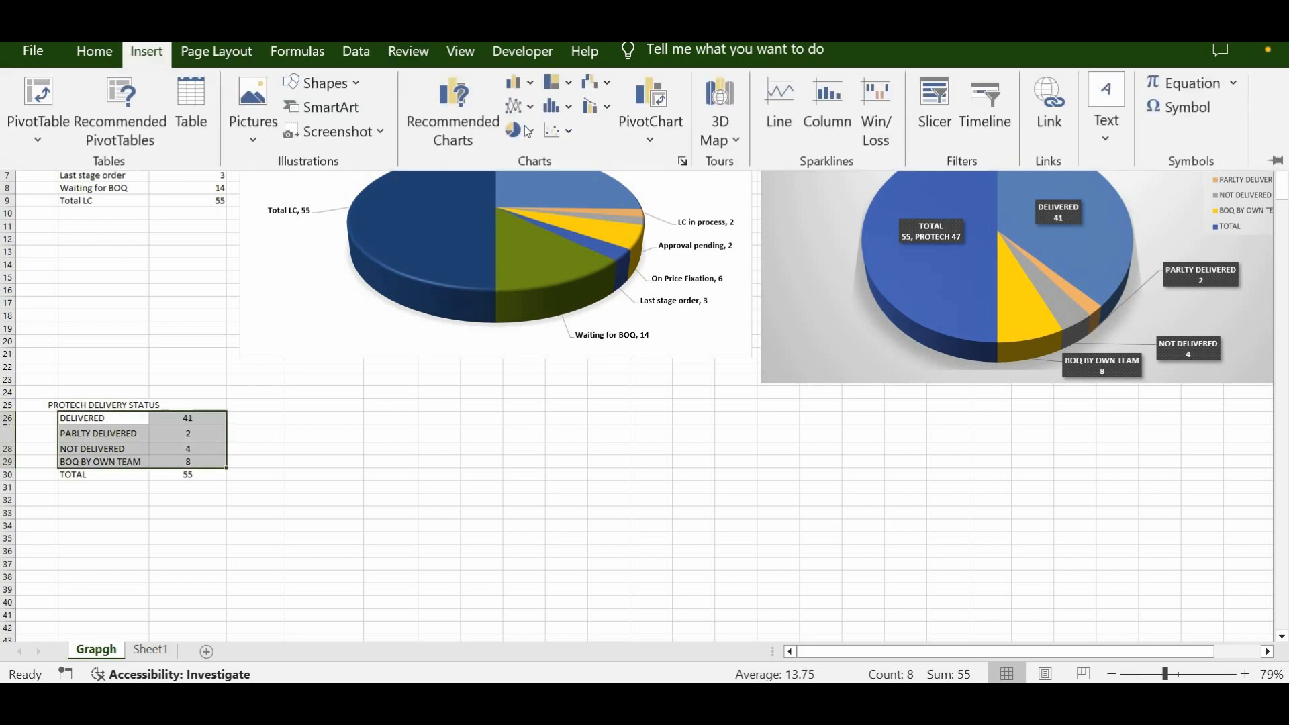
click(518, 130)
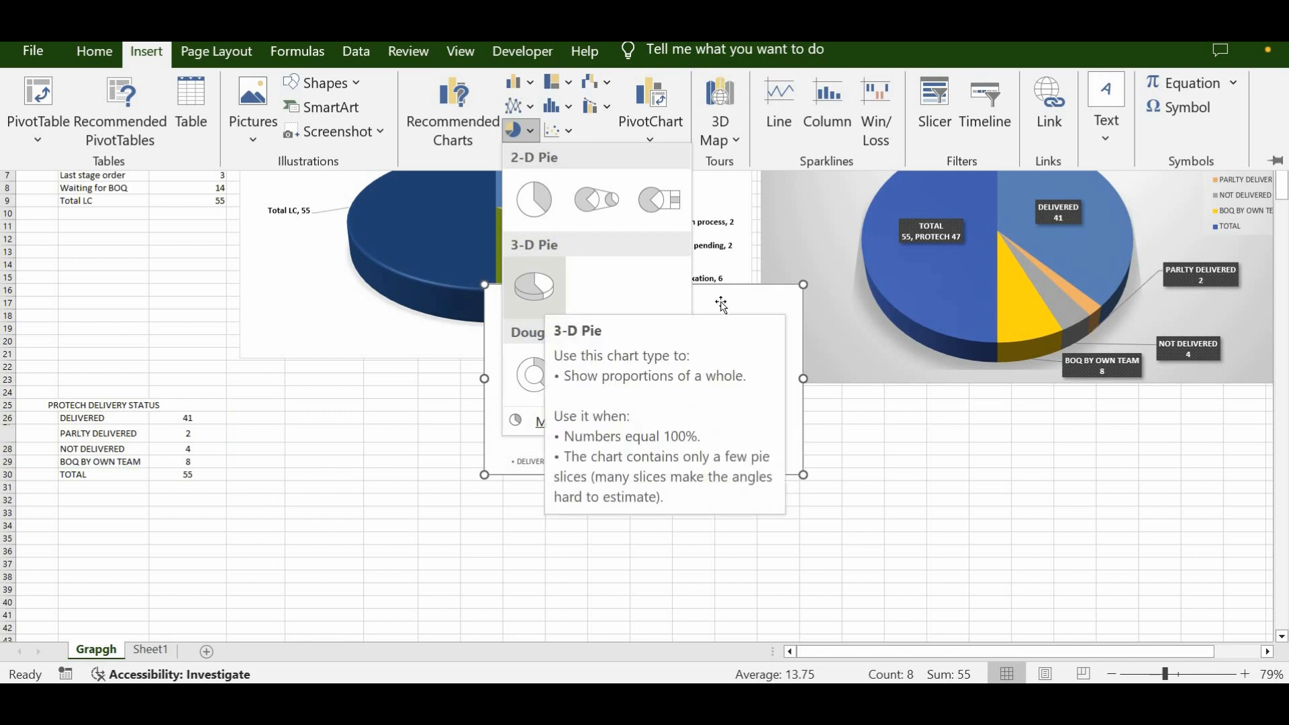
click(546, 300)
drag(585, 300, 406, 395)
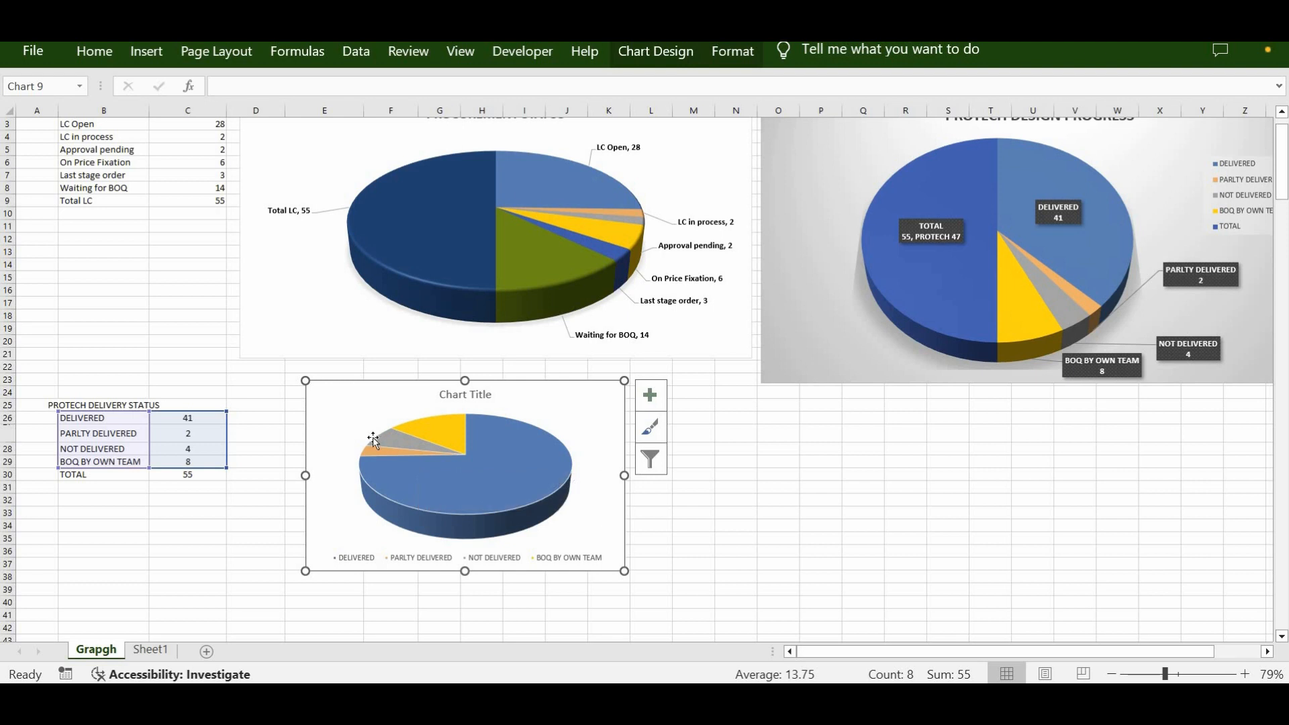
Pull the slices of the new pie chart apart, and undo the separation.
click(449, 435)
mouse_move(395, 398)
mouse_down()
mouse_move(462, 450)
mouse_move(535, 455)
mouse_up()
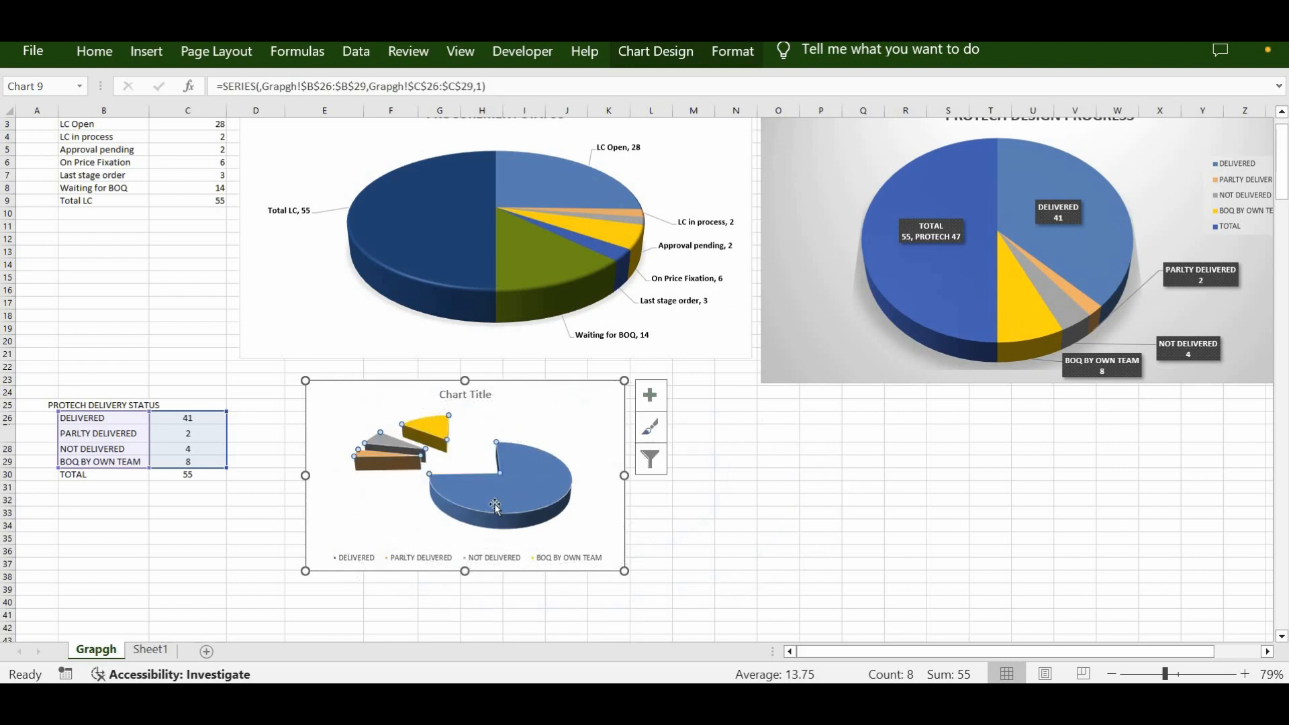
mouse_move(475, 500)
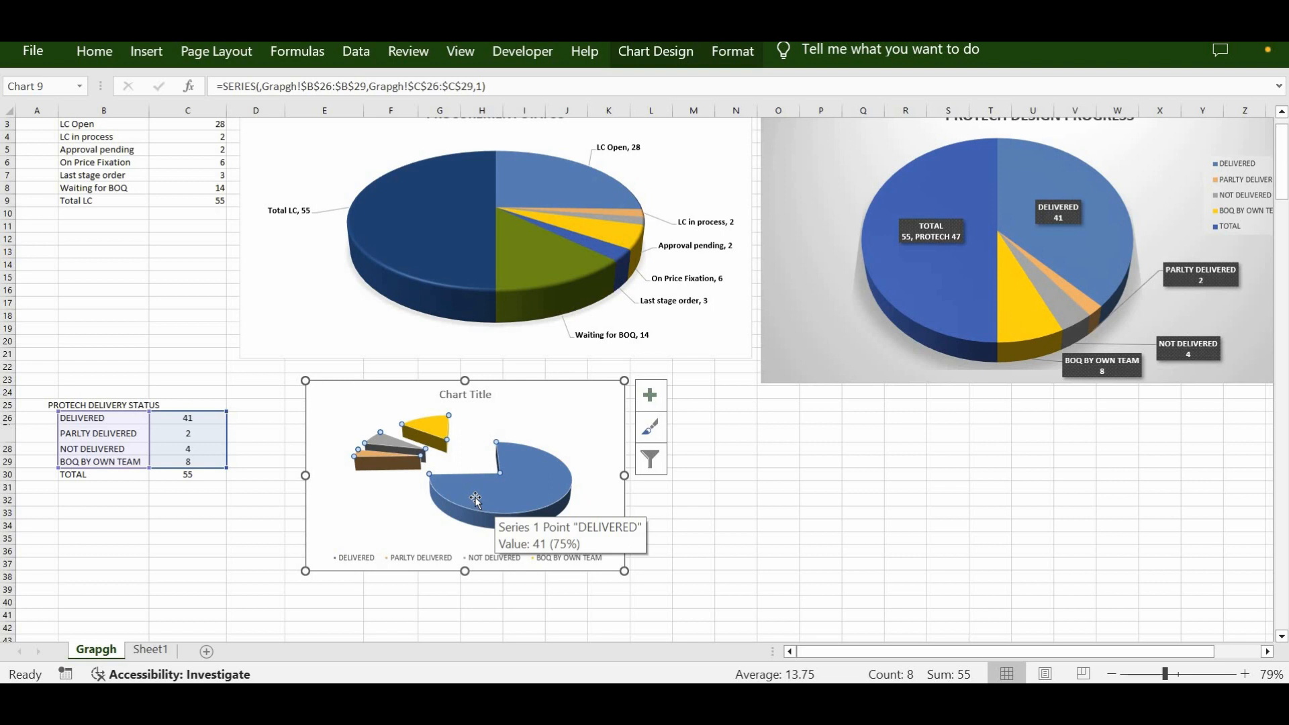
key(ctrl+z)
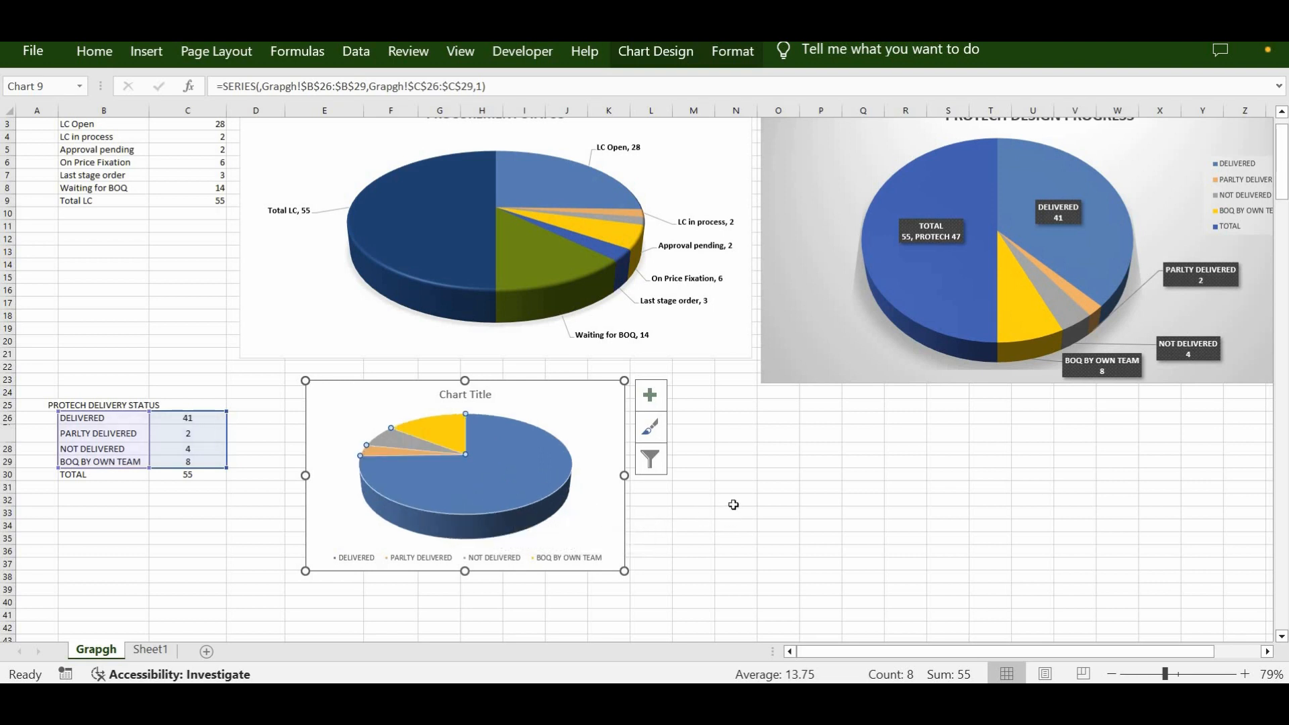
key(Escape)
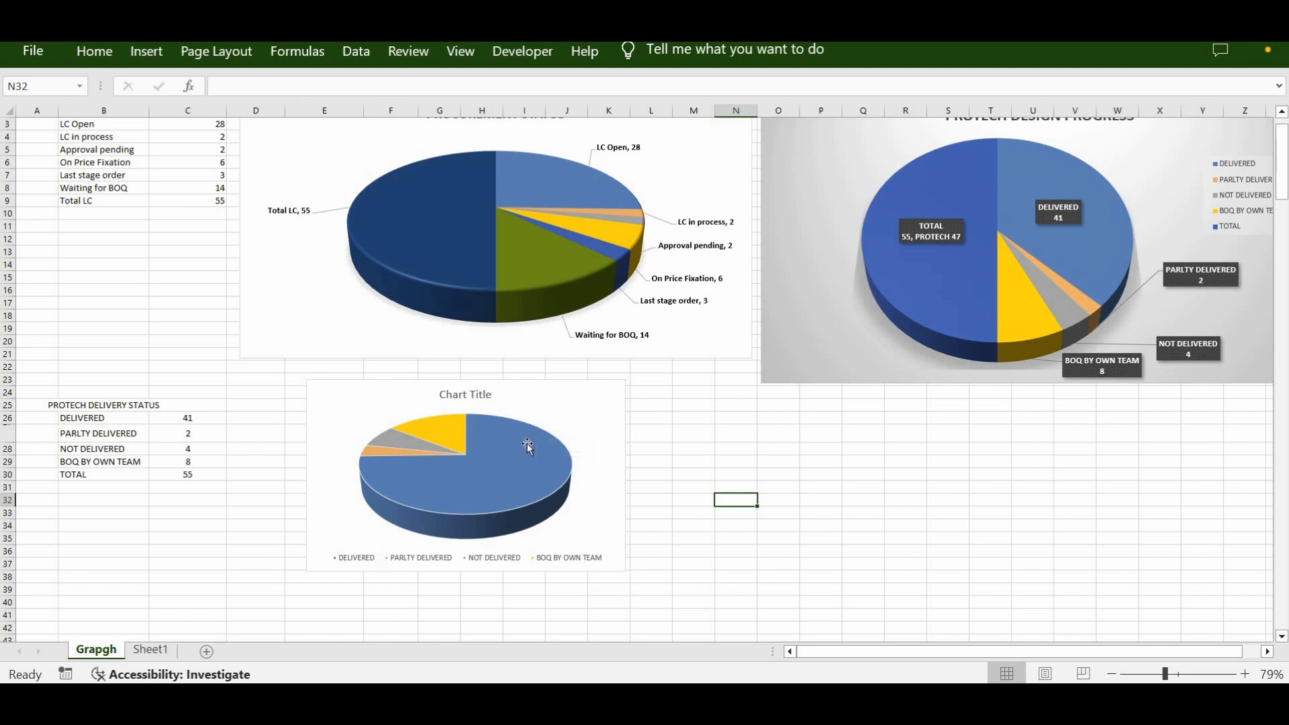
Extend the new pie chart's data range to B26:C30 so that it includes the TOTAL row.
mouse_move(527, 441)
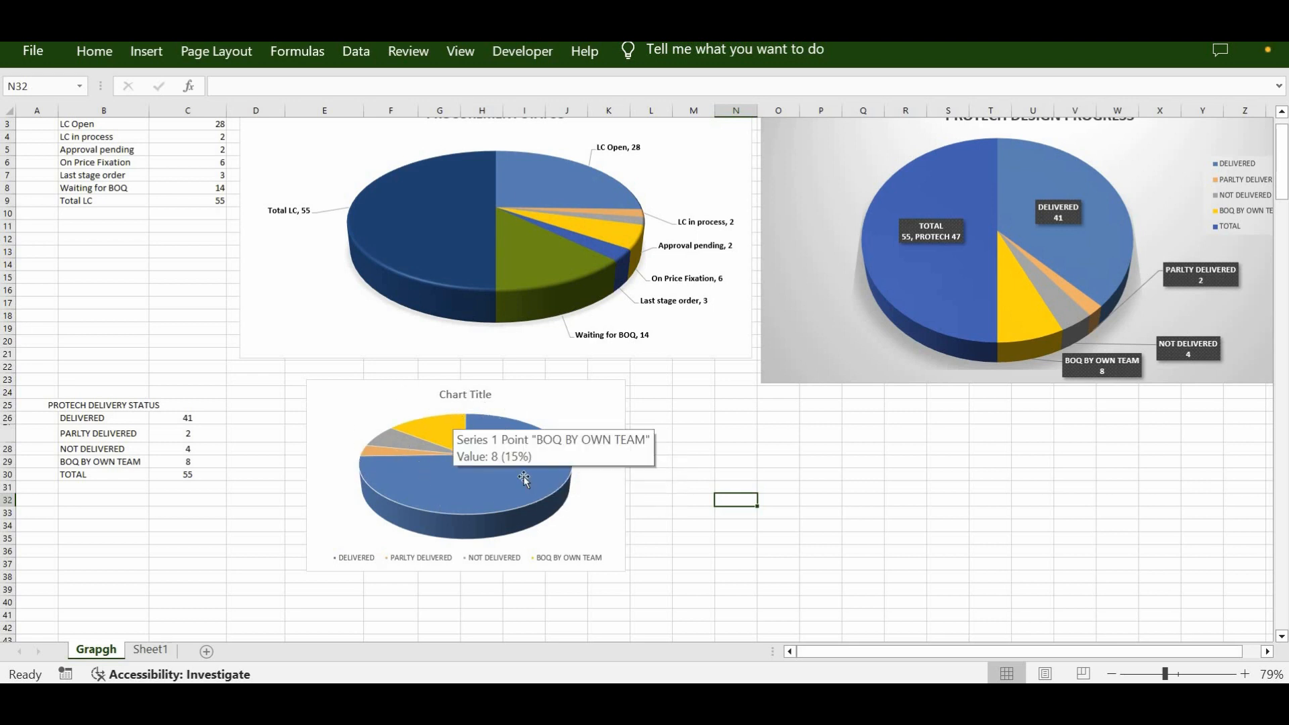
mouse_move(524, 478)
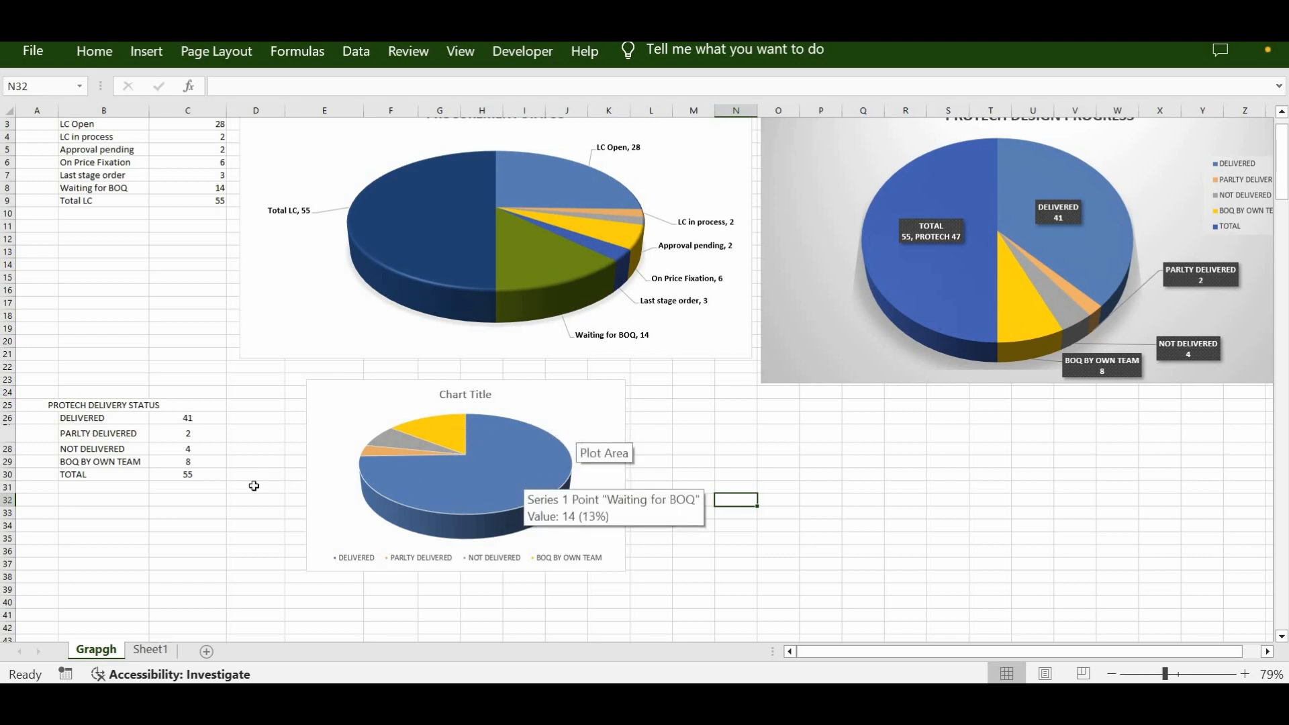
click(555, 474)
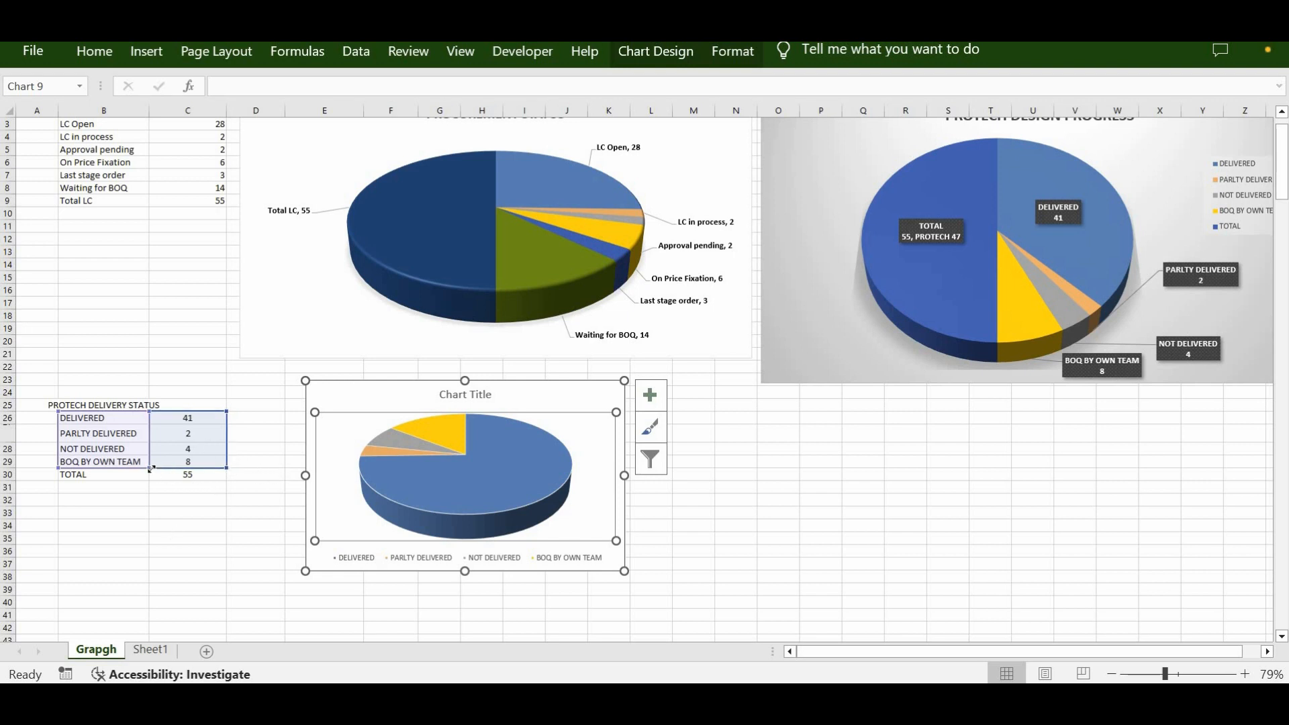
drag(149, 469, 149, 469)
drag(144, 475, 147, 480)
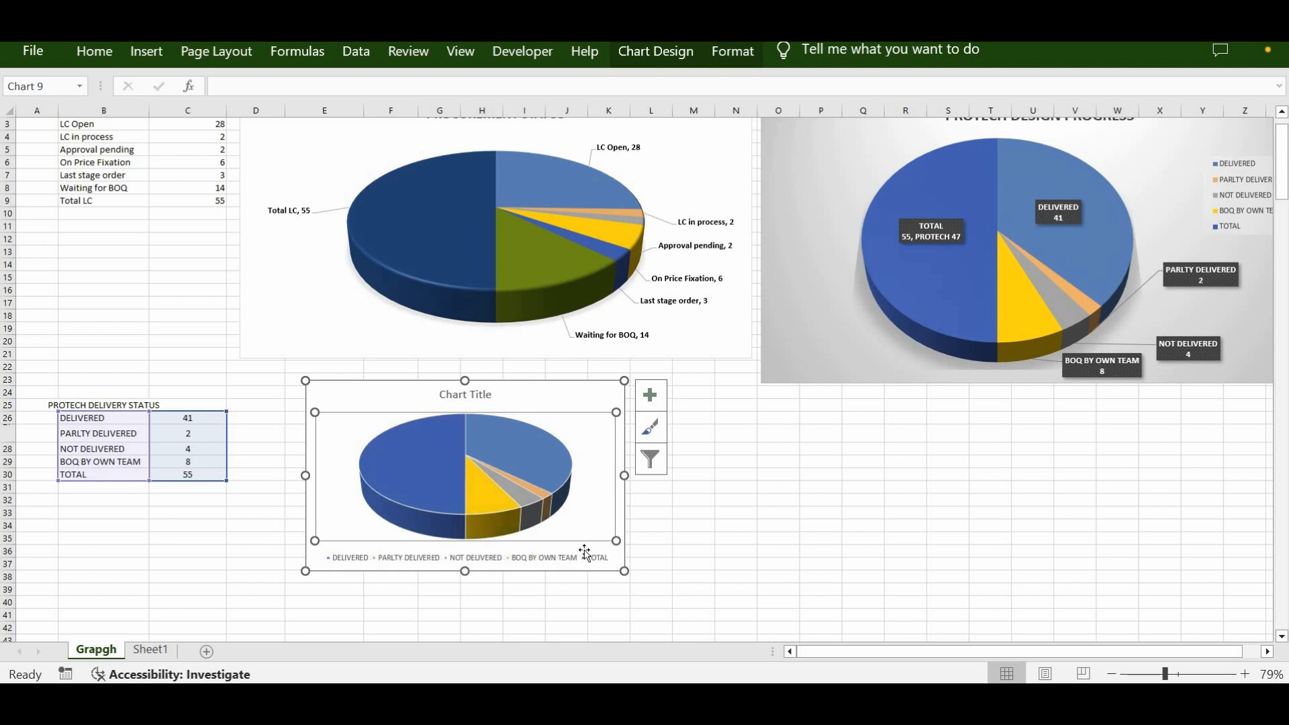
key(Escape)
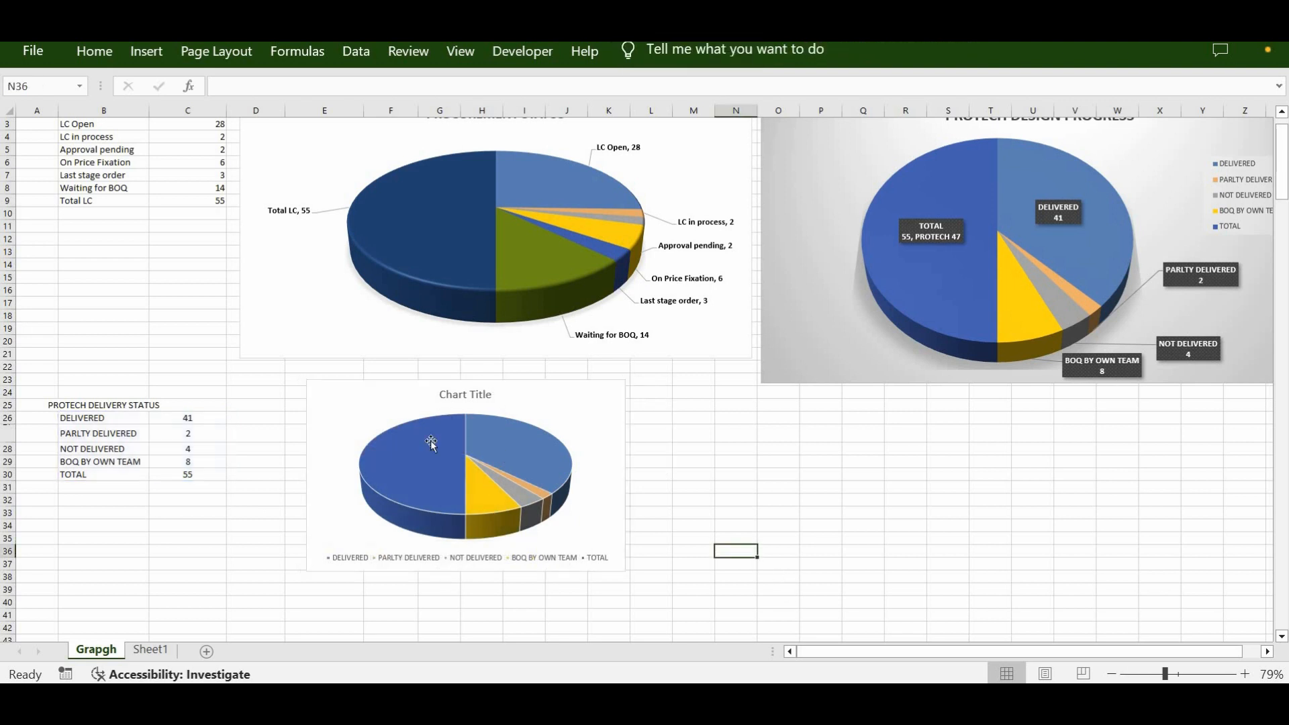
Enlarge the new delivery pie chart so that its lower right corner reaches about cell L40.
mouse_move(515, 495)
mouse_move(419, 463)
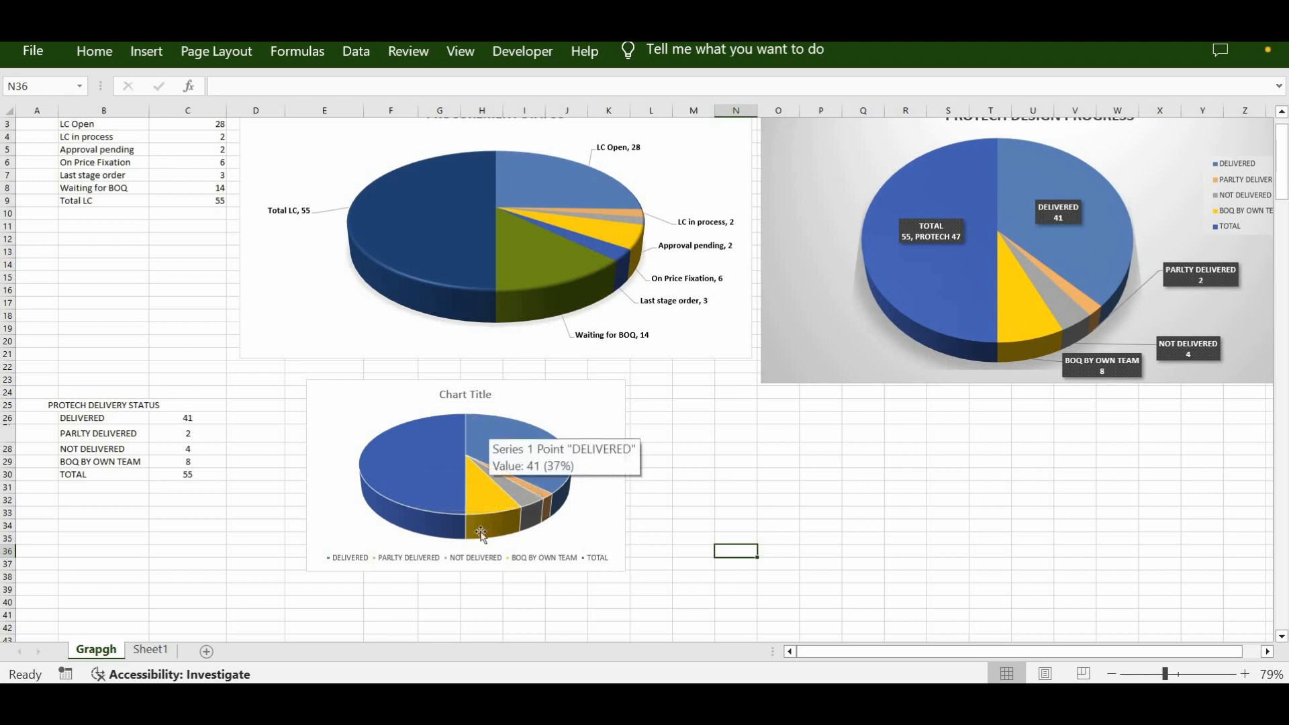
mouse_move(488, 522)
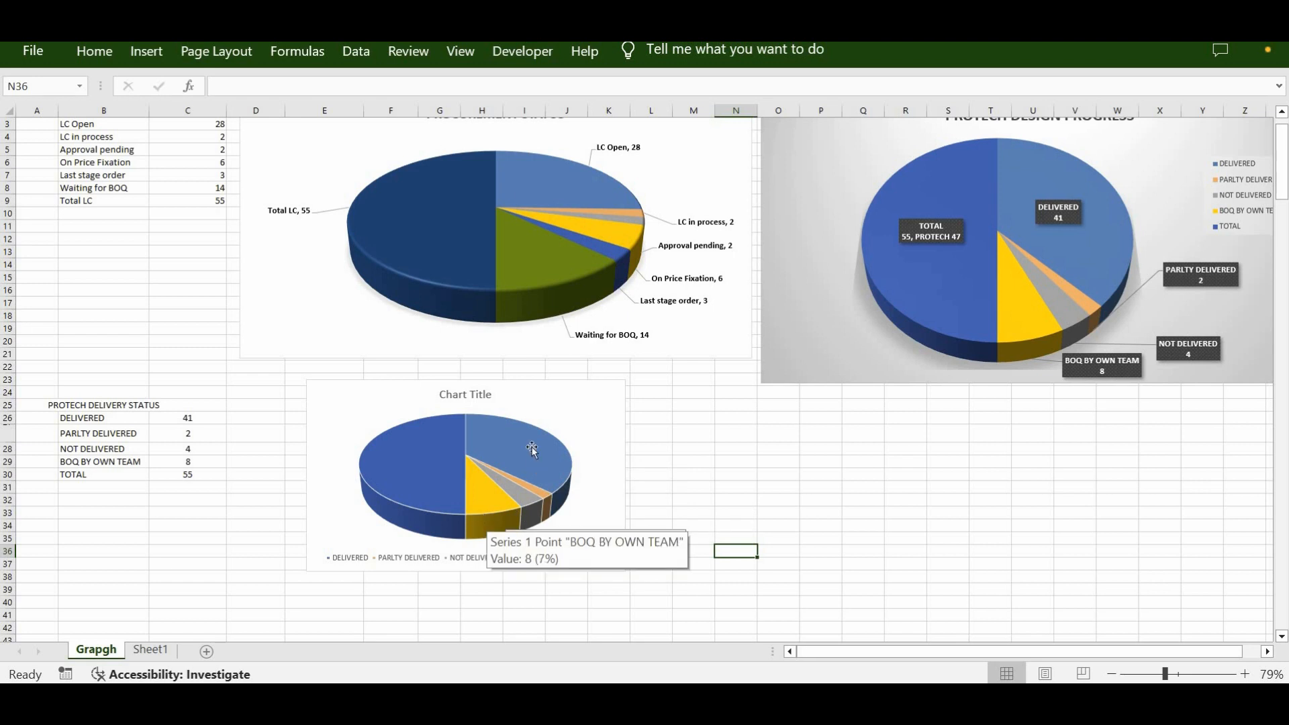
mouse_move(401, 438)
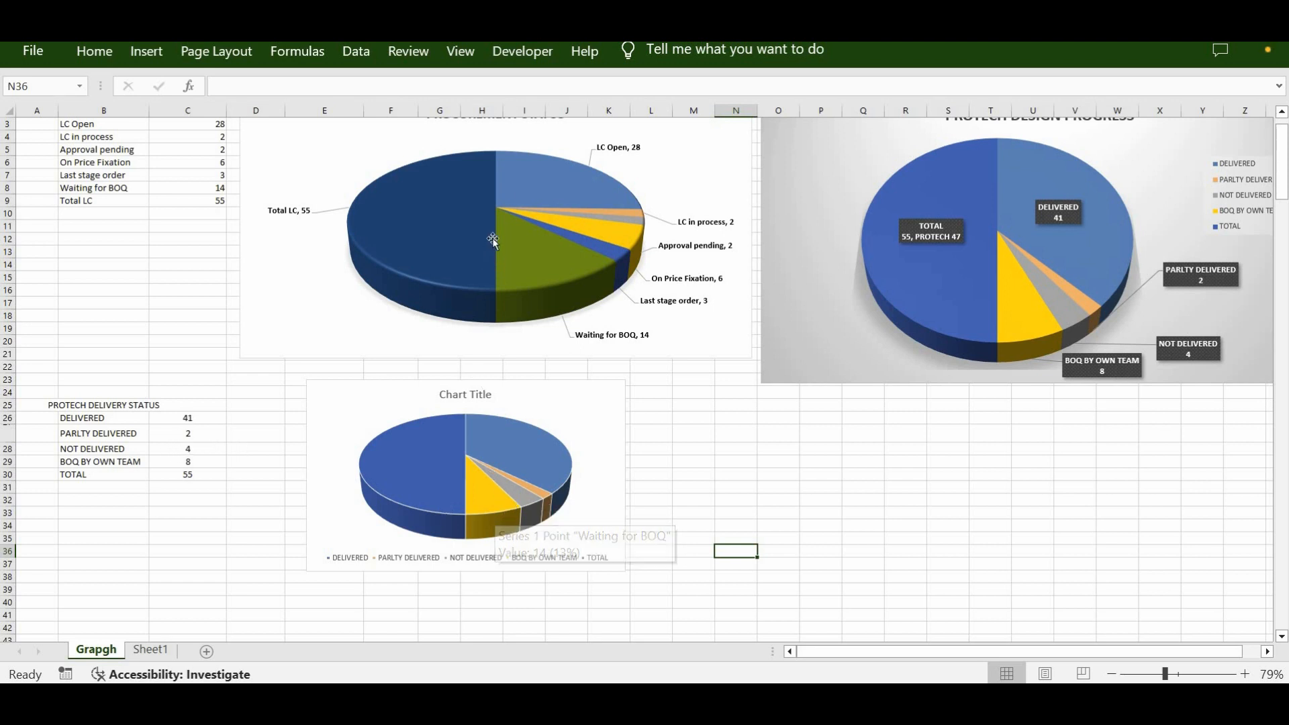
mouse_move(426, 258)
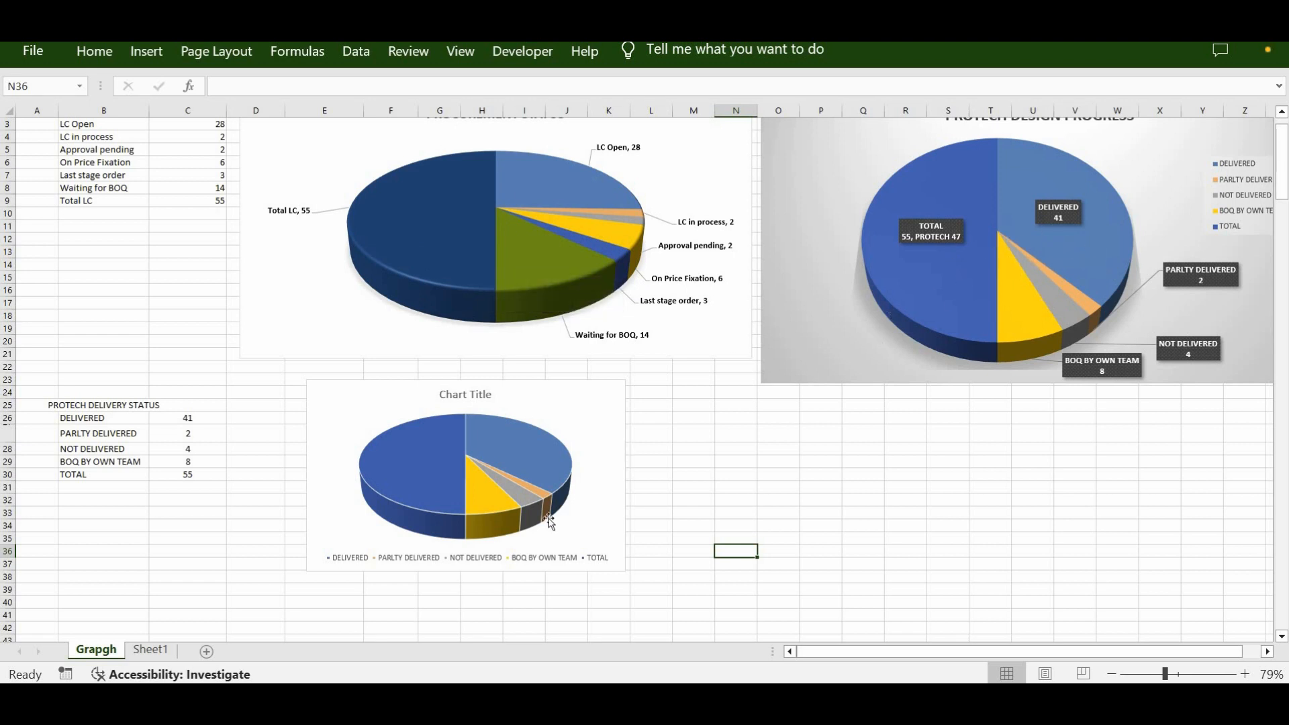
drag(619, 571, 758, 569)
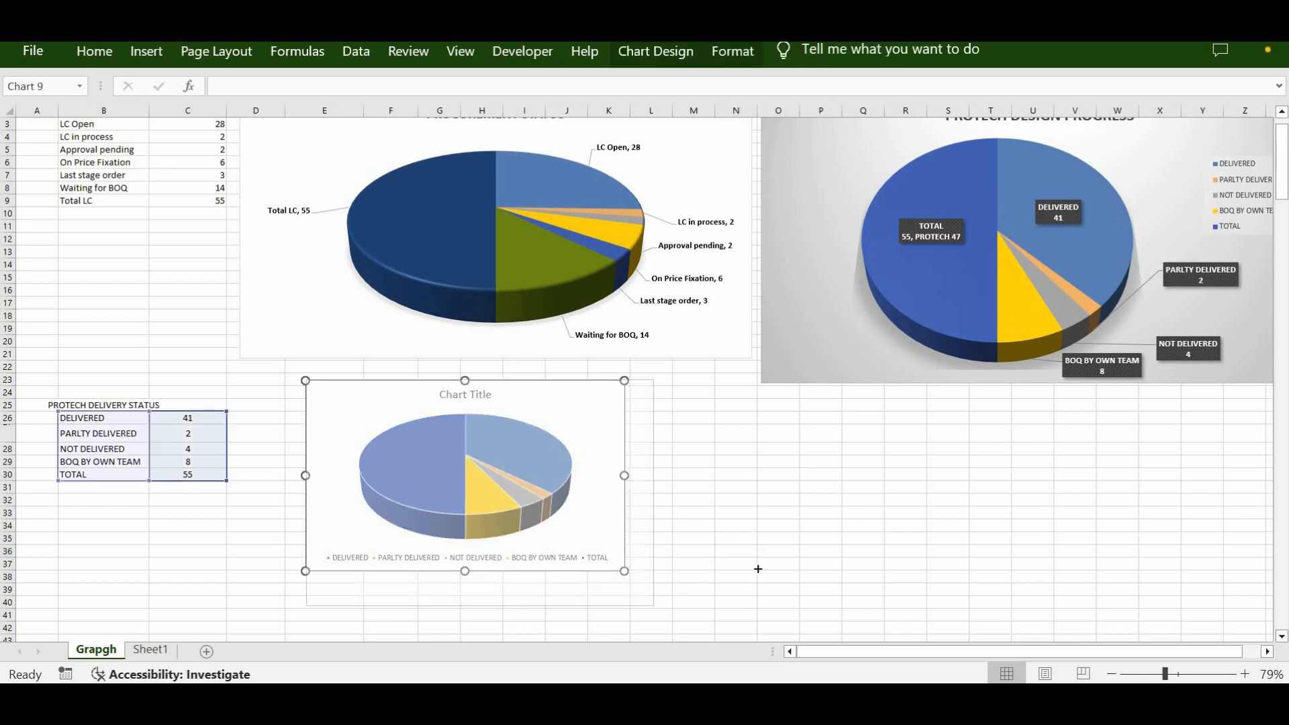
click(757, 568)
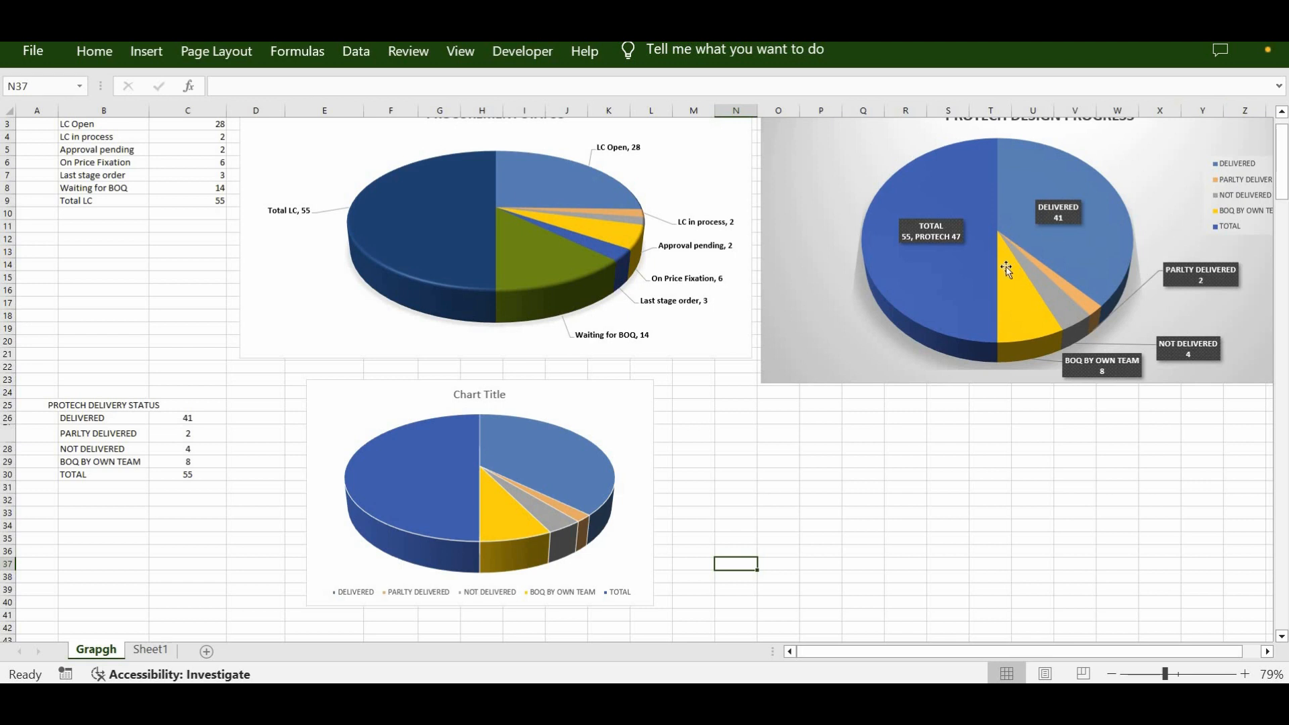
Add data labels to the new delivery pie chart.
scroll(983, 239, up, 1)
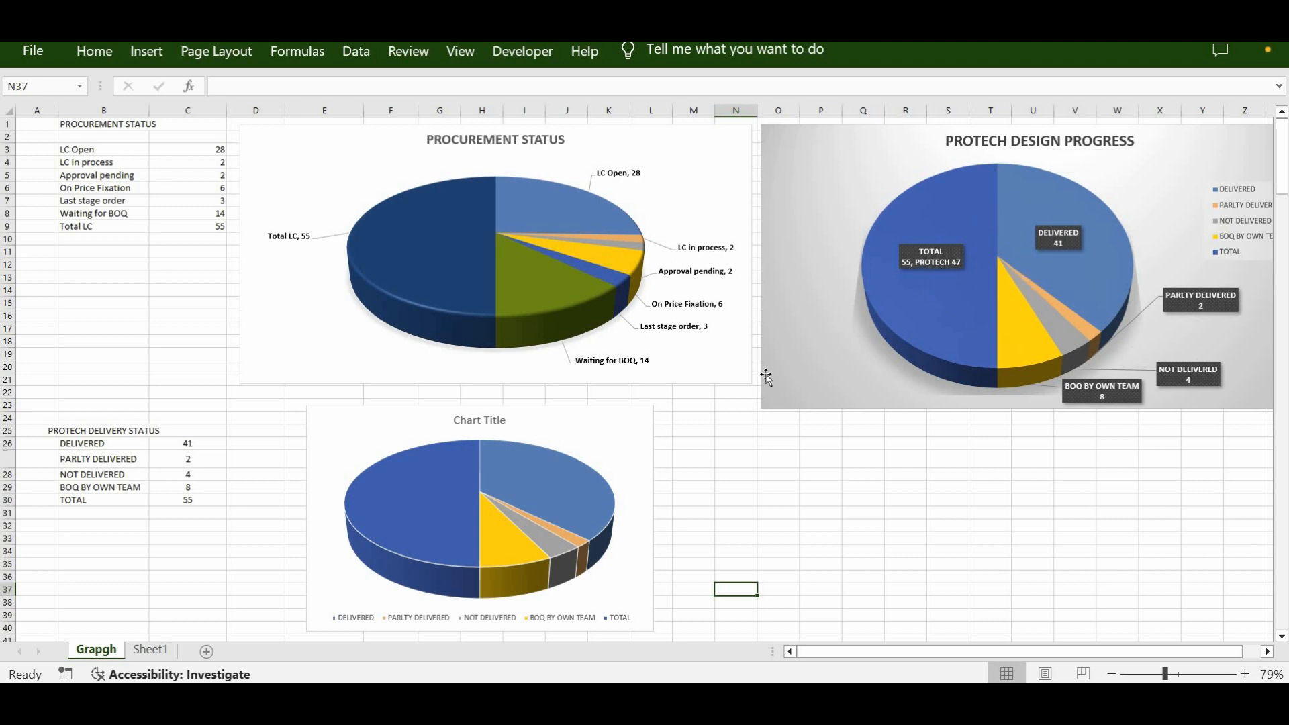
scroll(625, 423, down, 1)
click(625, 423)
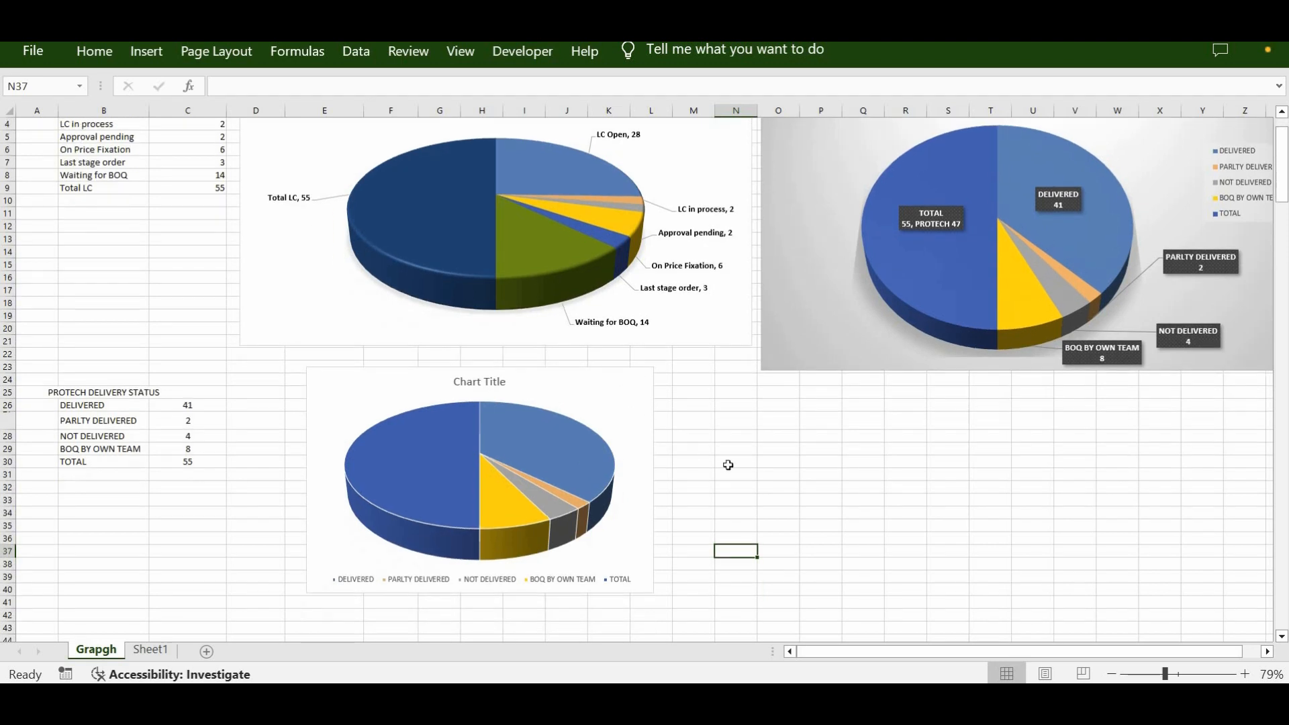
click(679, 388)
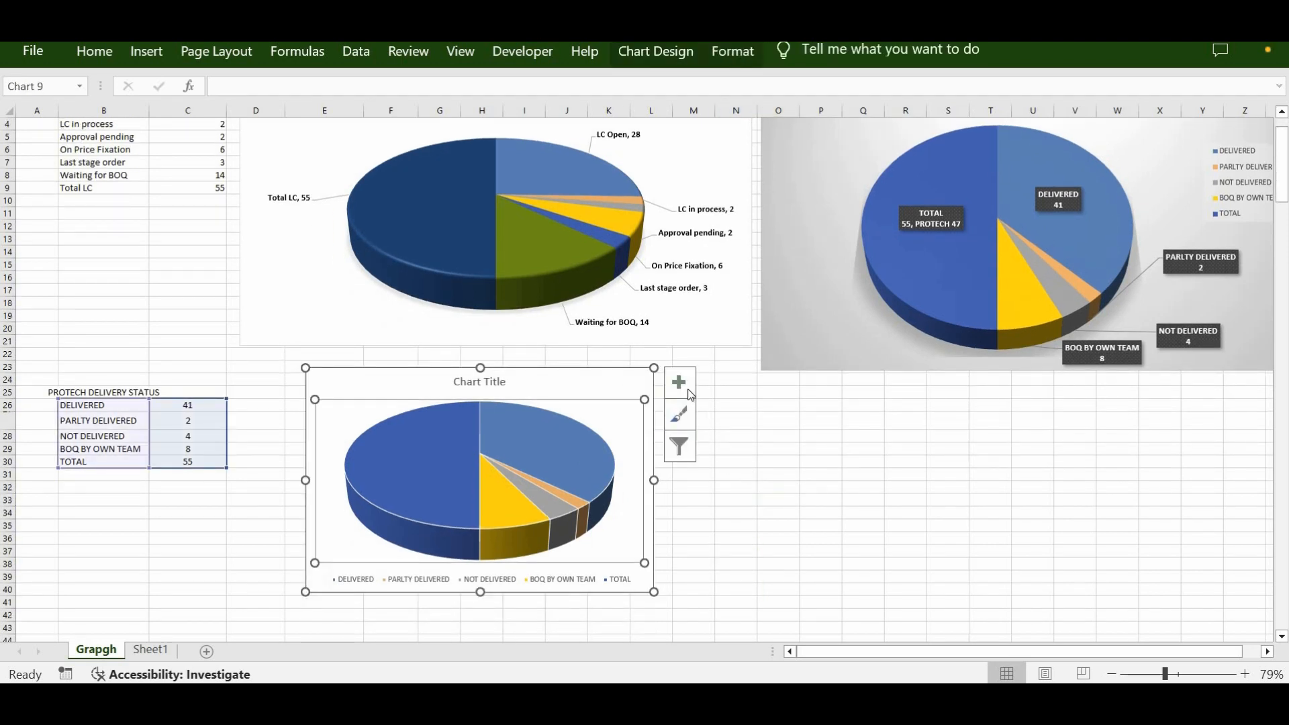
click(691, 395)
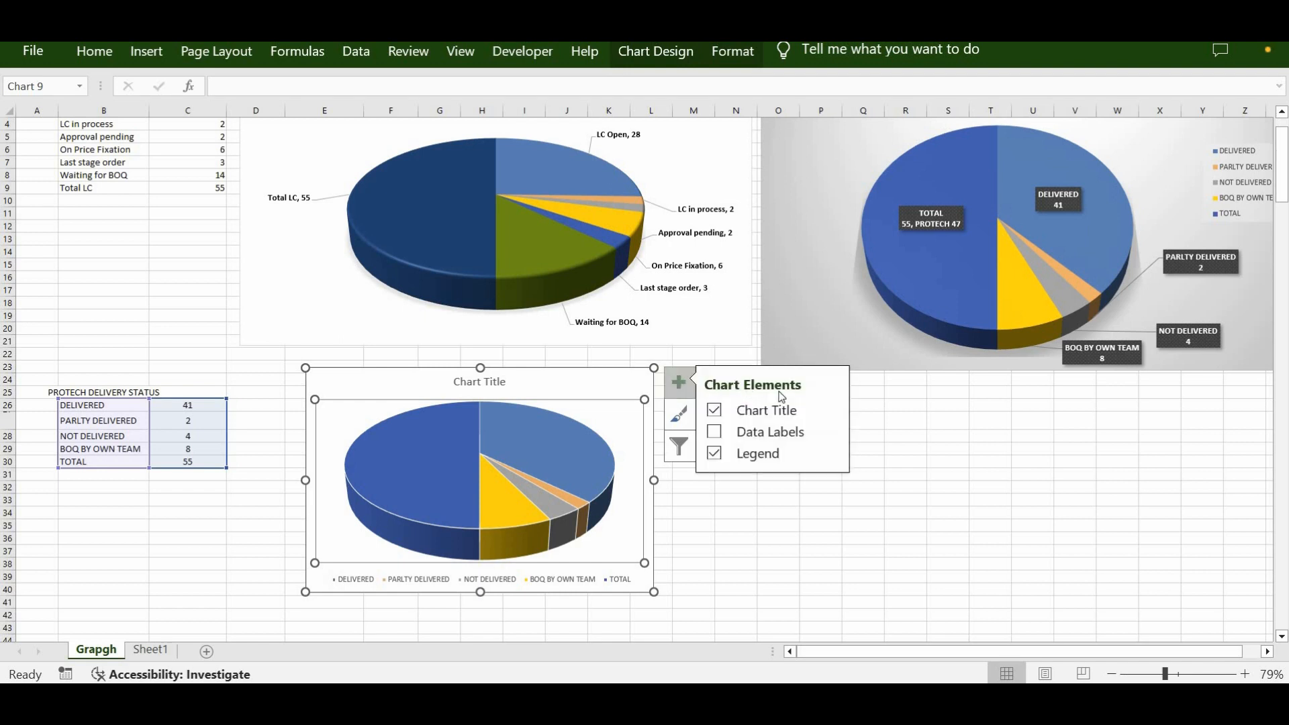
click(715, 434)
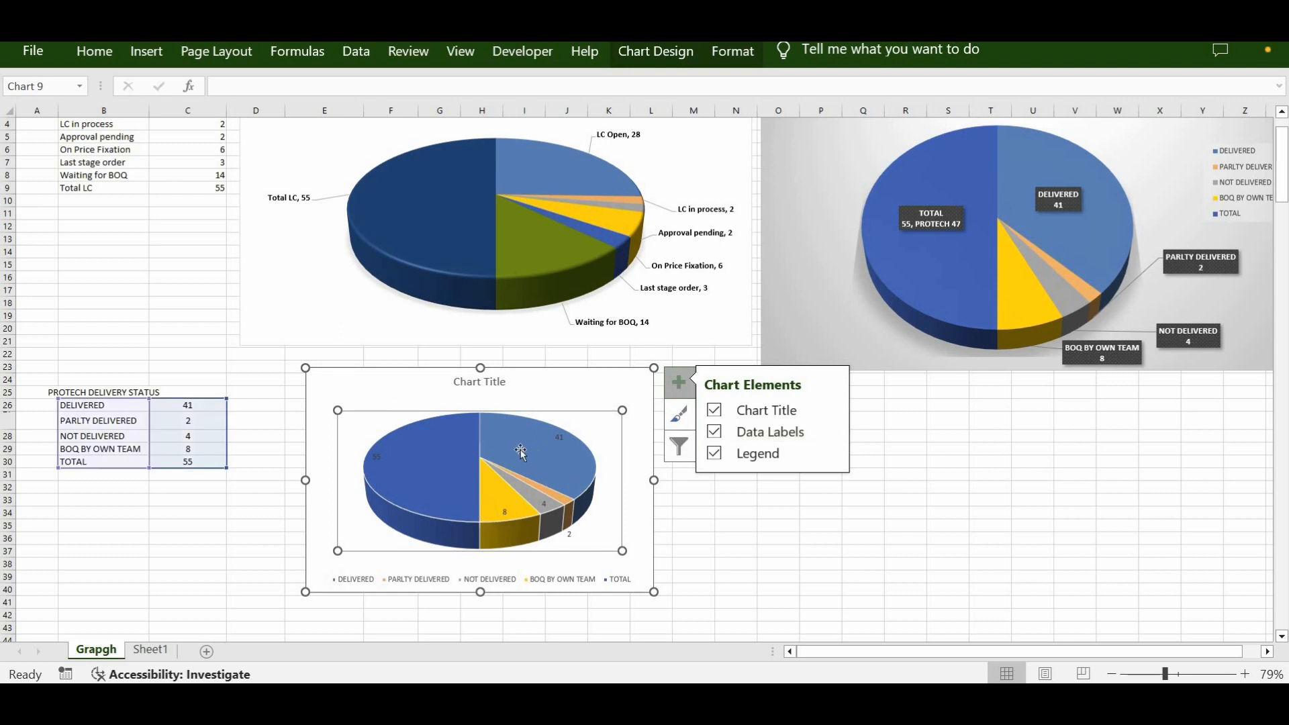
click(742, 497)
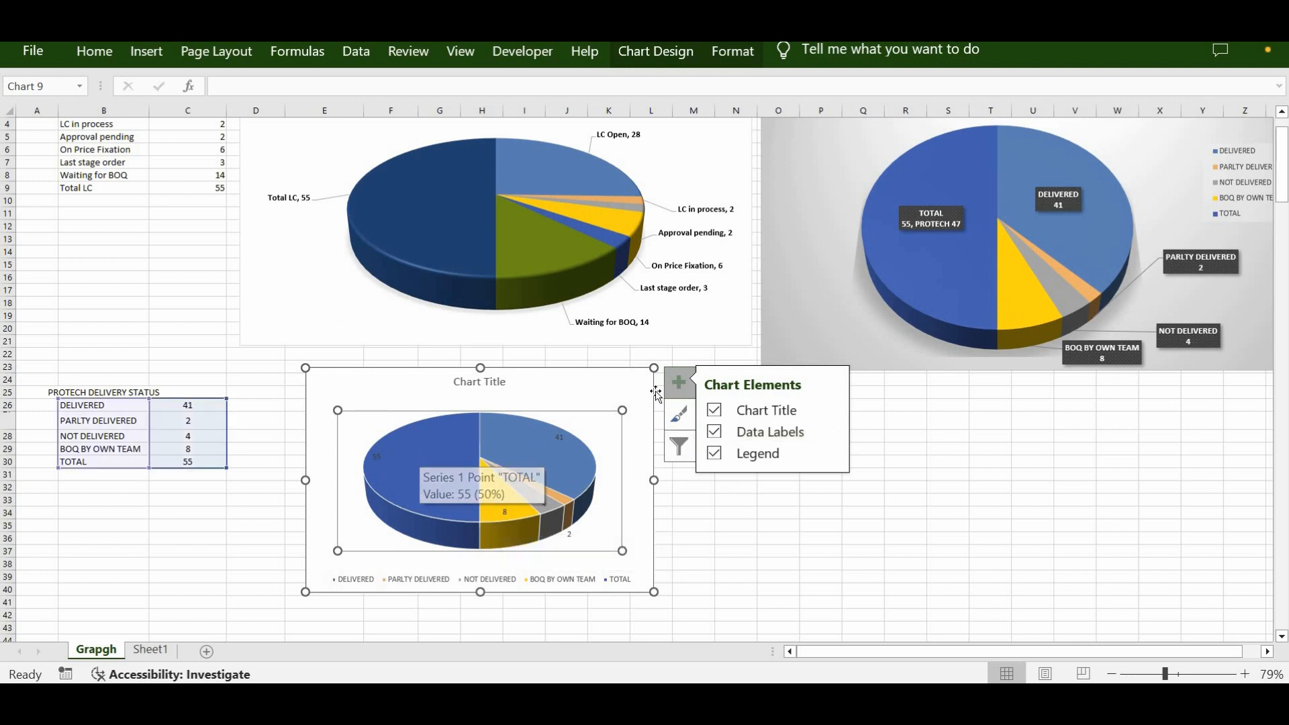
click(634, 431)
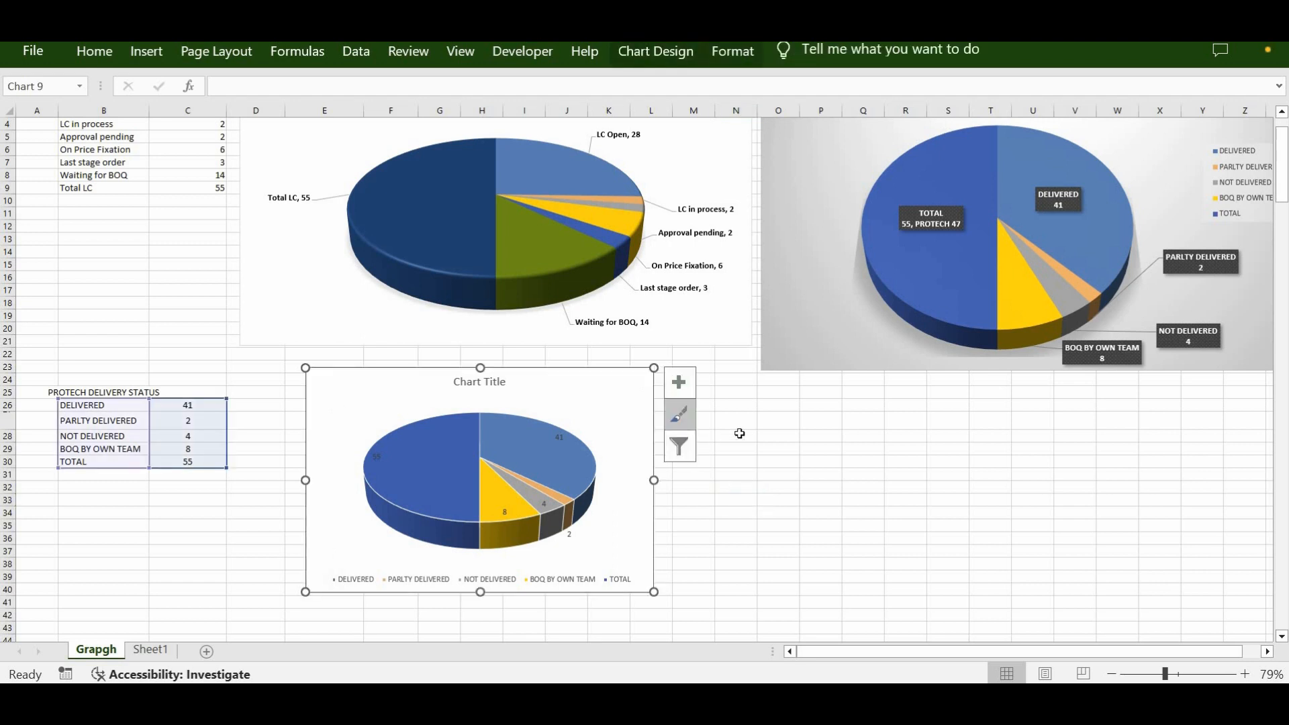
Apply the second chart style to the delivery pie chart and enlarge it to reach about cell N42.
click(689, 422)
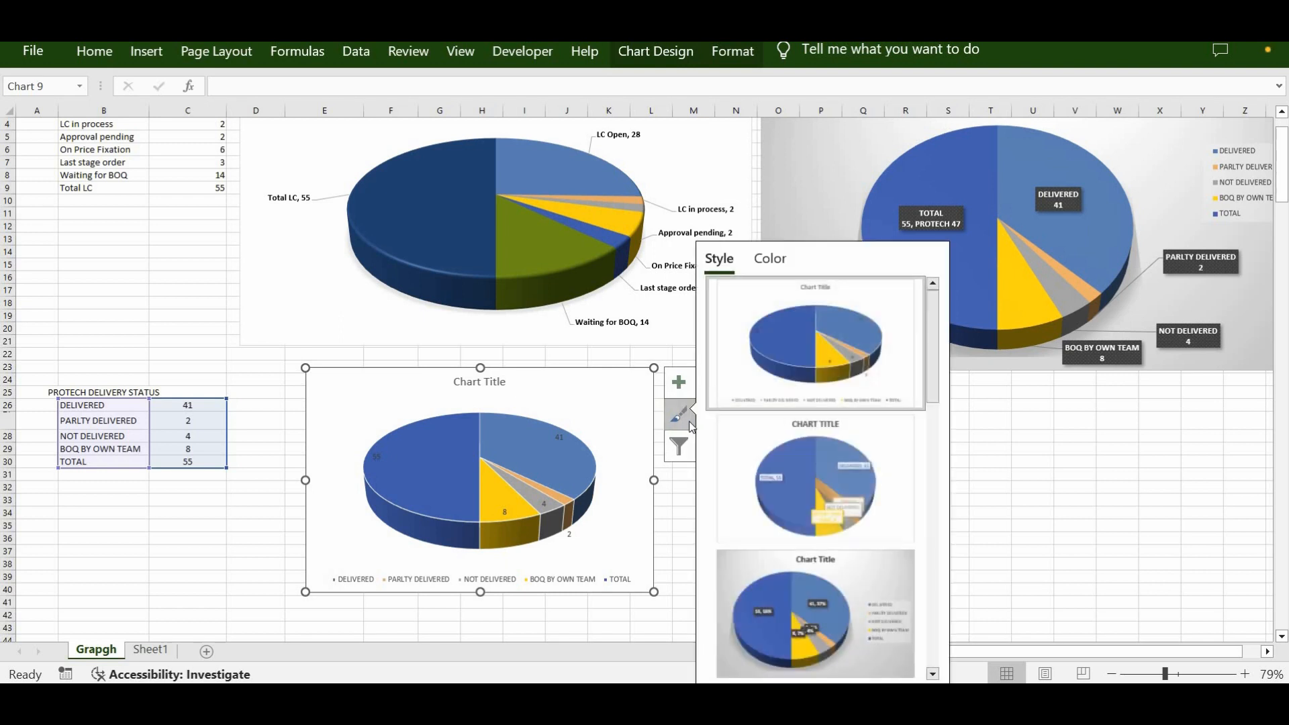
click(844, 483)
click(992, 462)
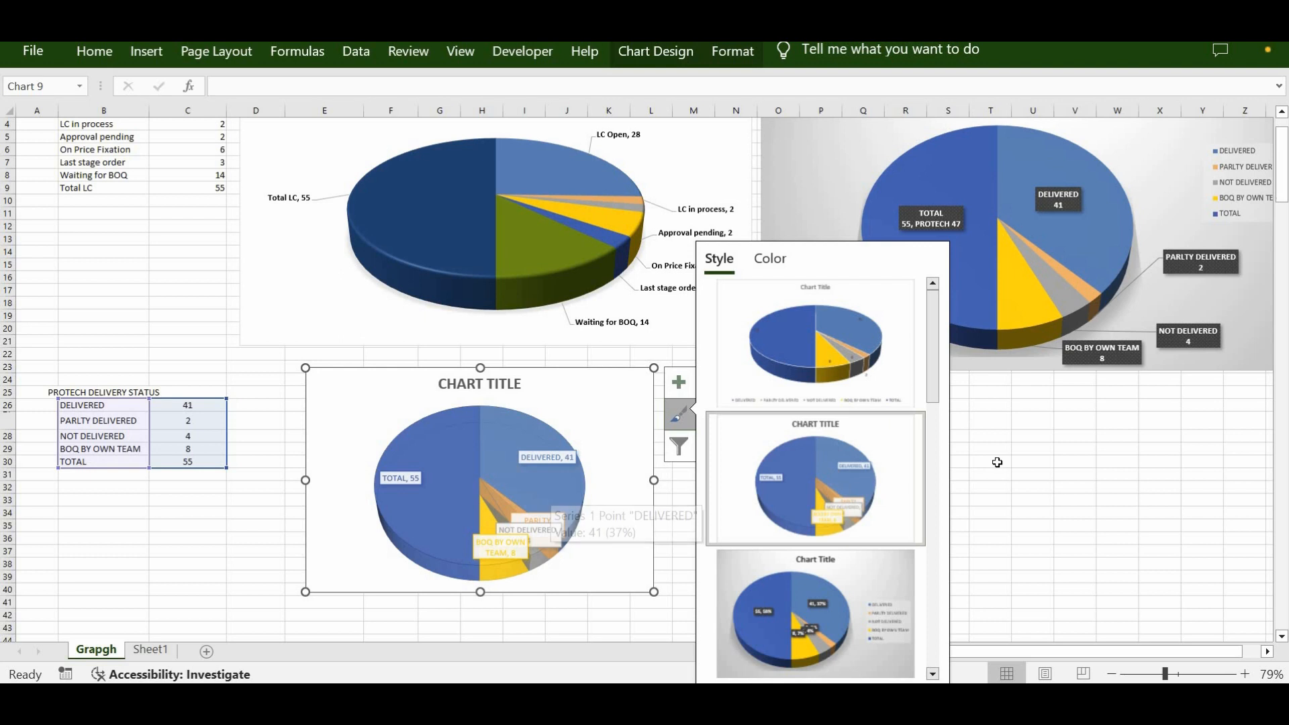
drag(652, 589, 741, 613)
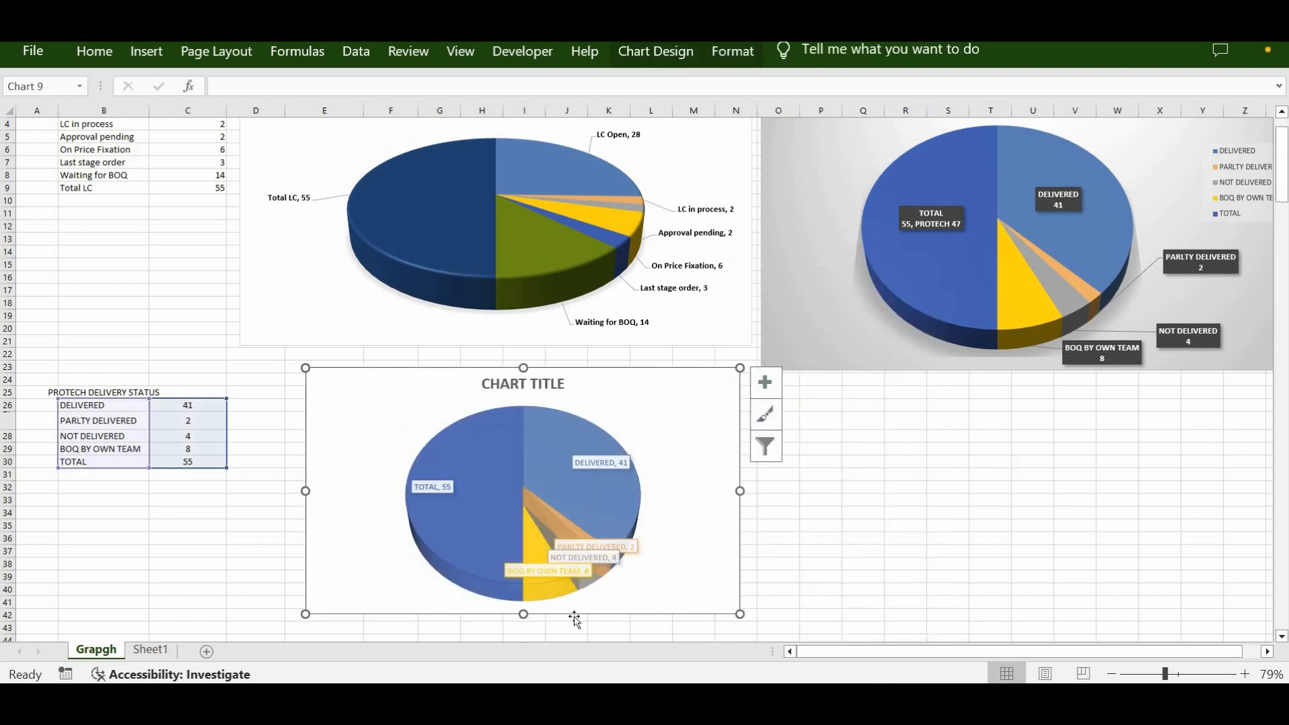
Stretch the delivery pie chart down to about row 44 and move its TOTAL and DELIVERED labels closer to the pie's centre.
drag(524, 613, 523, 637)
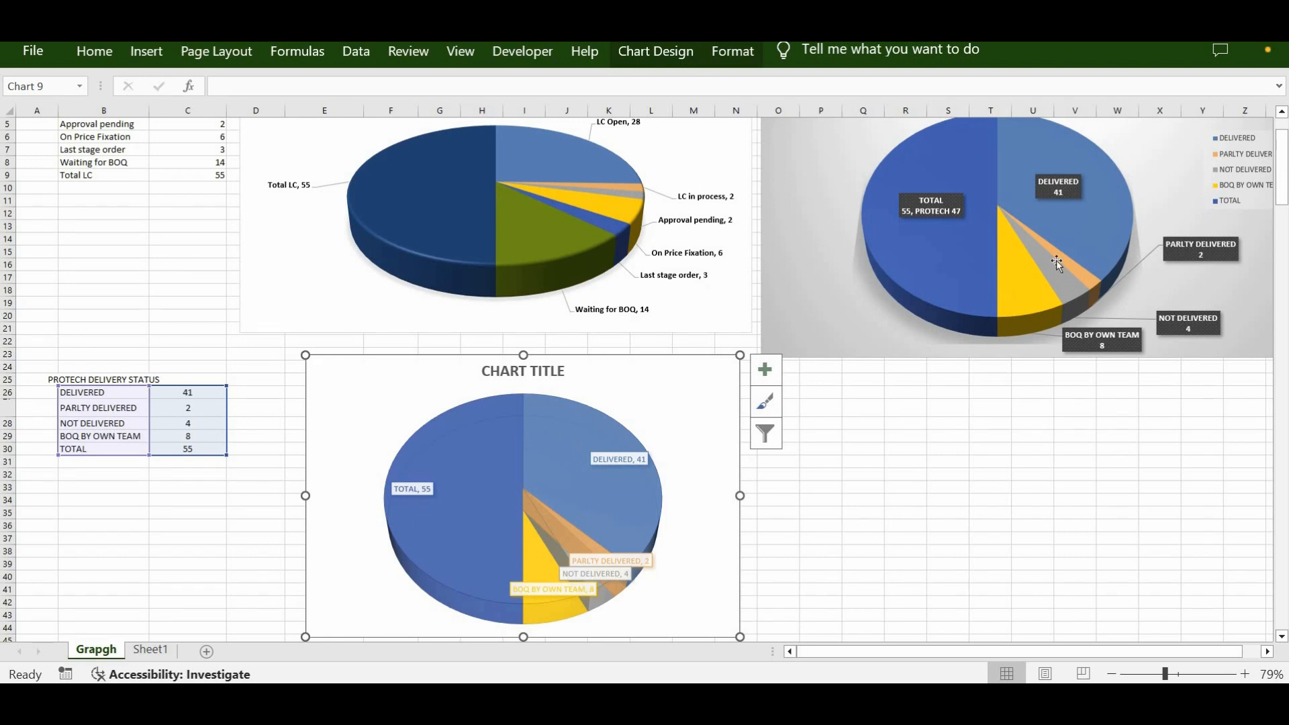
click(900, 528)
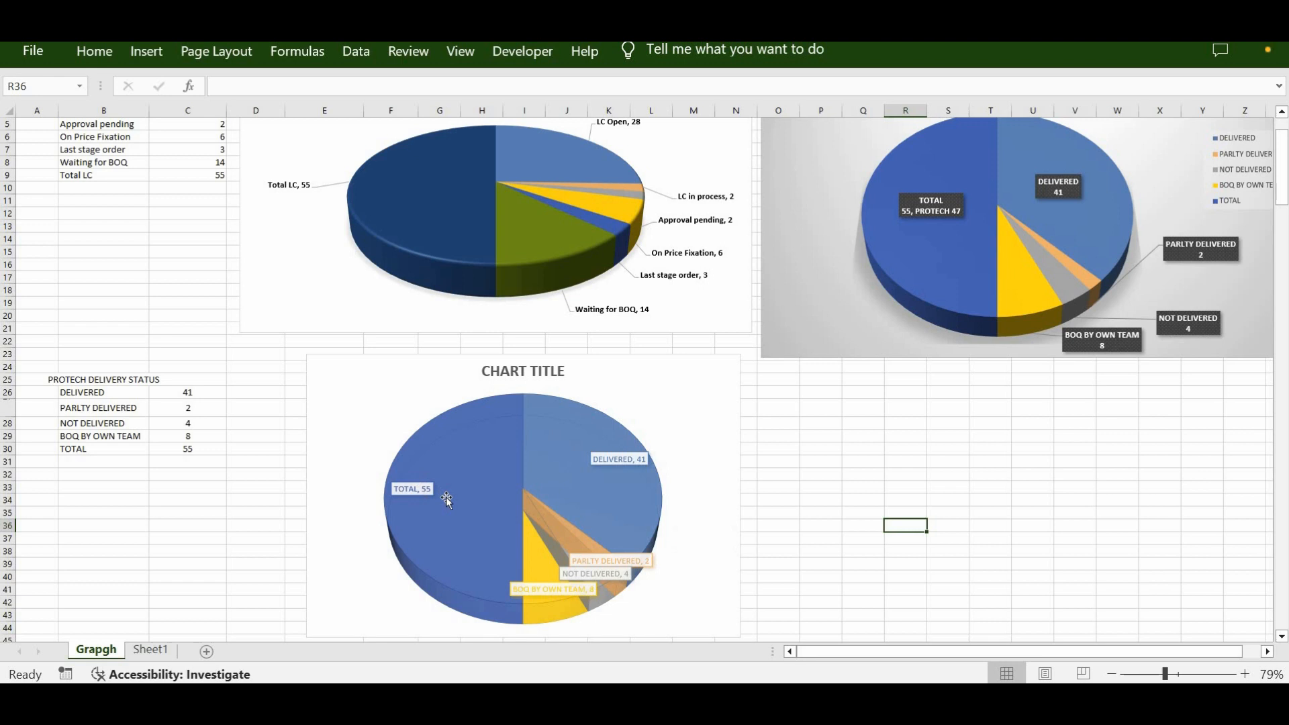
click(413, 489)
drag(415, 489, 454, 481)
click(468, 519)
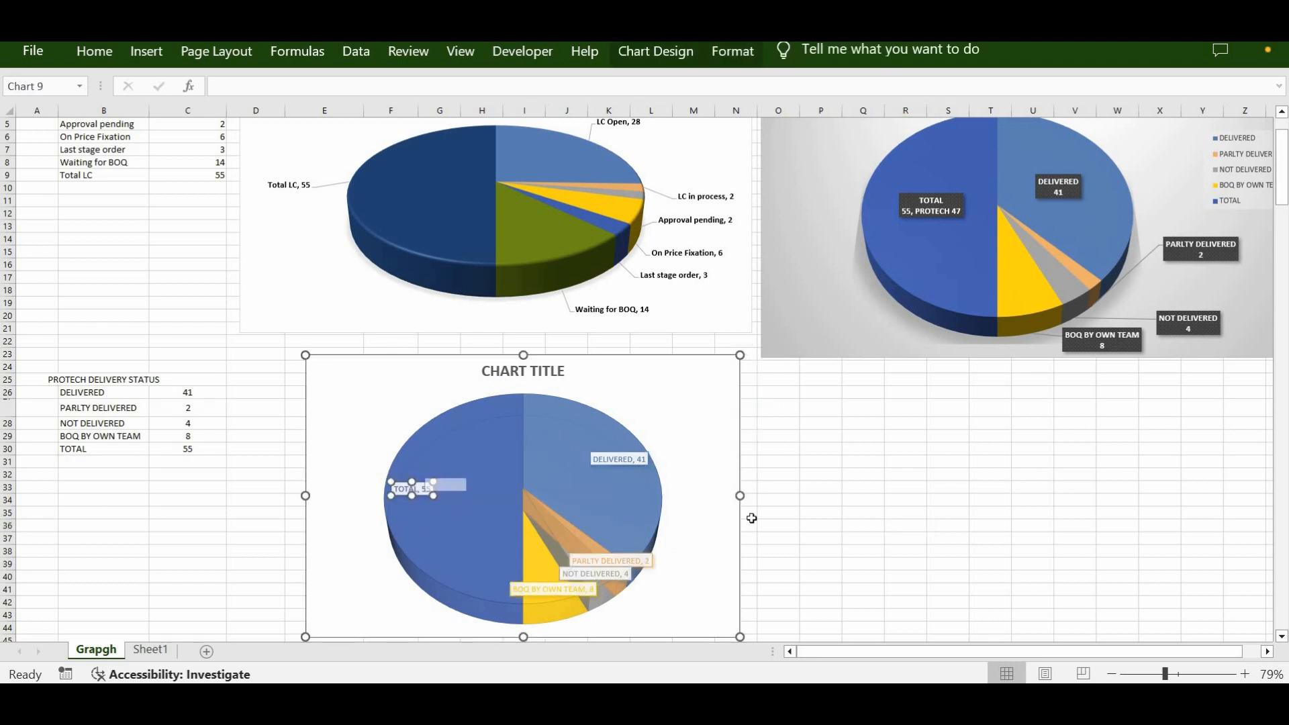
click(716, 430)
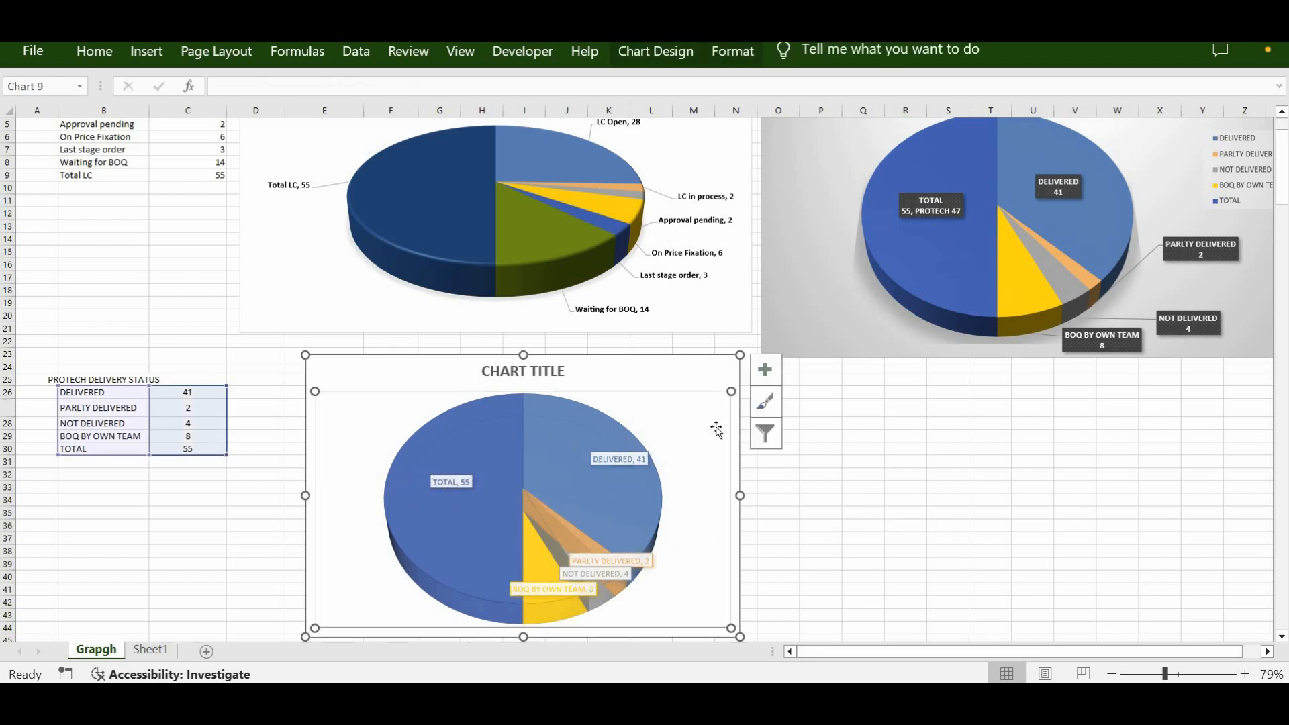
key(Escape)
click(621, 460)
drag(617, 460, 576, 456)
click(691, 482)
Move the PARLTY DELIVERED, NOT DELIVERED and BOQ BY OWN TEAM labels apart and outside the delivery pie.
click(650, 562)
drag(651, 563, 806, 561)
key(Escape)
click(612, 577)
drag(611, 577, 697, 606)
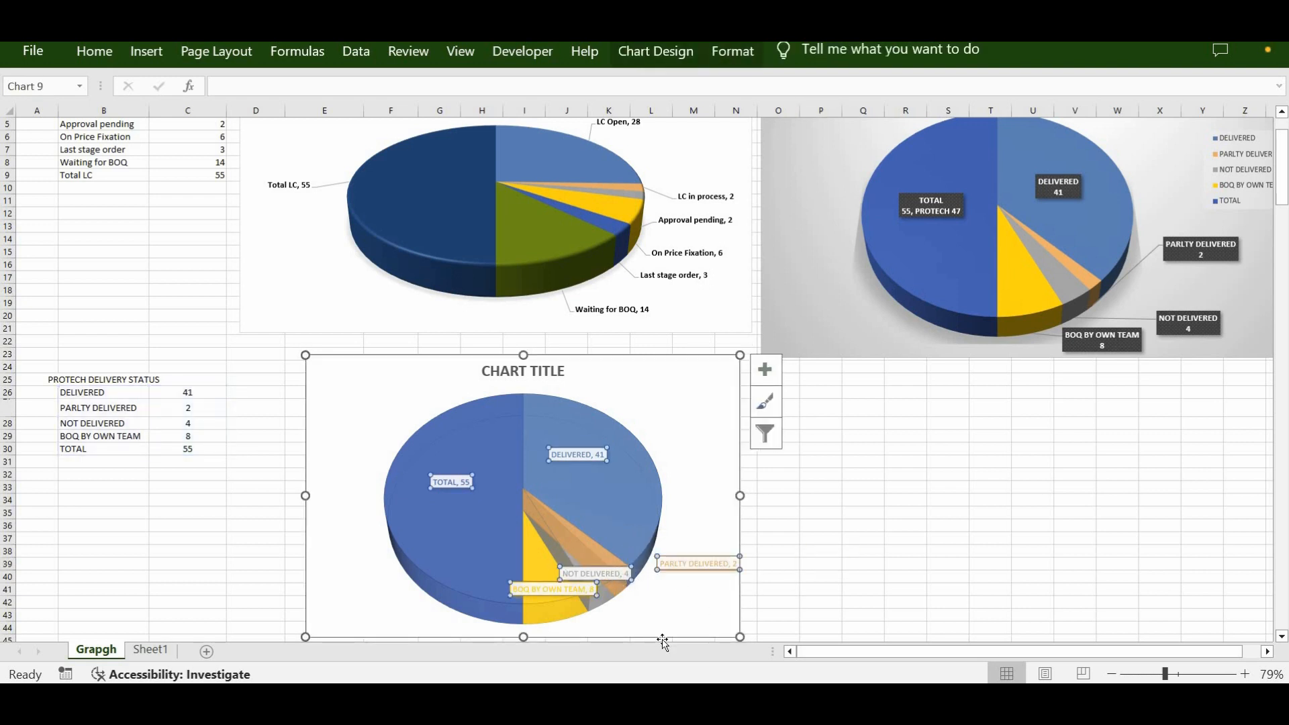
click(581, 596)
drag(640, 595, 646, 608)
click(778, 589)
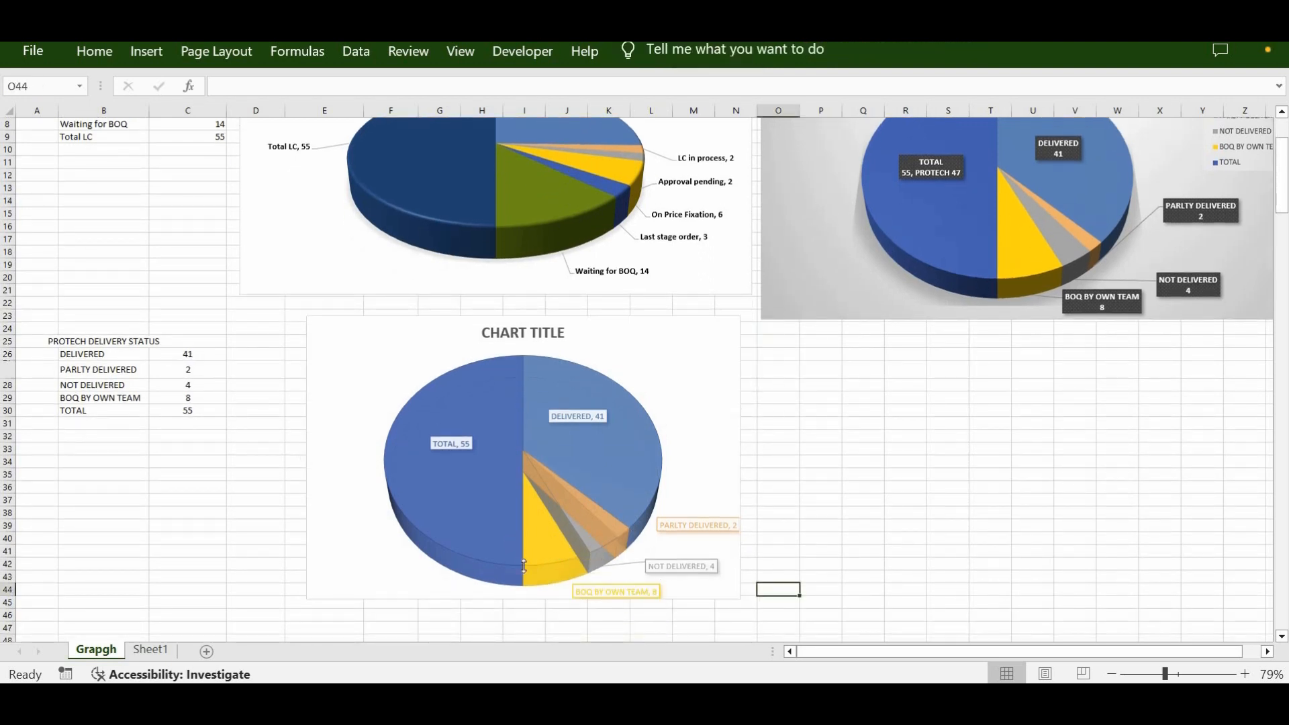
Enlarge the delivery pie chart so that its lower right corner reaches about cell P49.
scroll(778, 590, down, 1)
click(535, 562)
drag(523, 560, 525, 591)
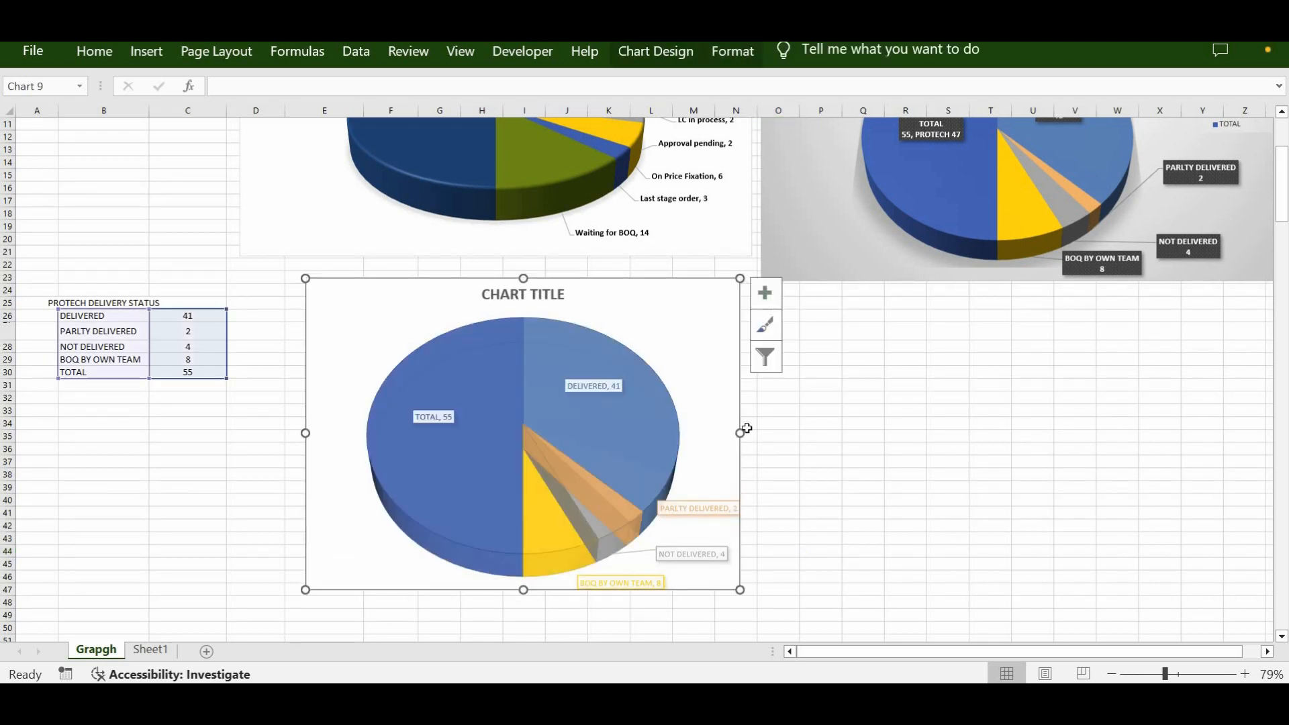
drag(740, 434, 761, 433)
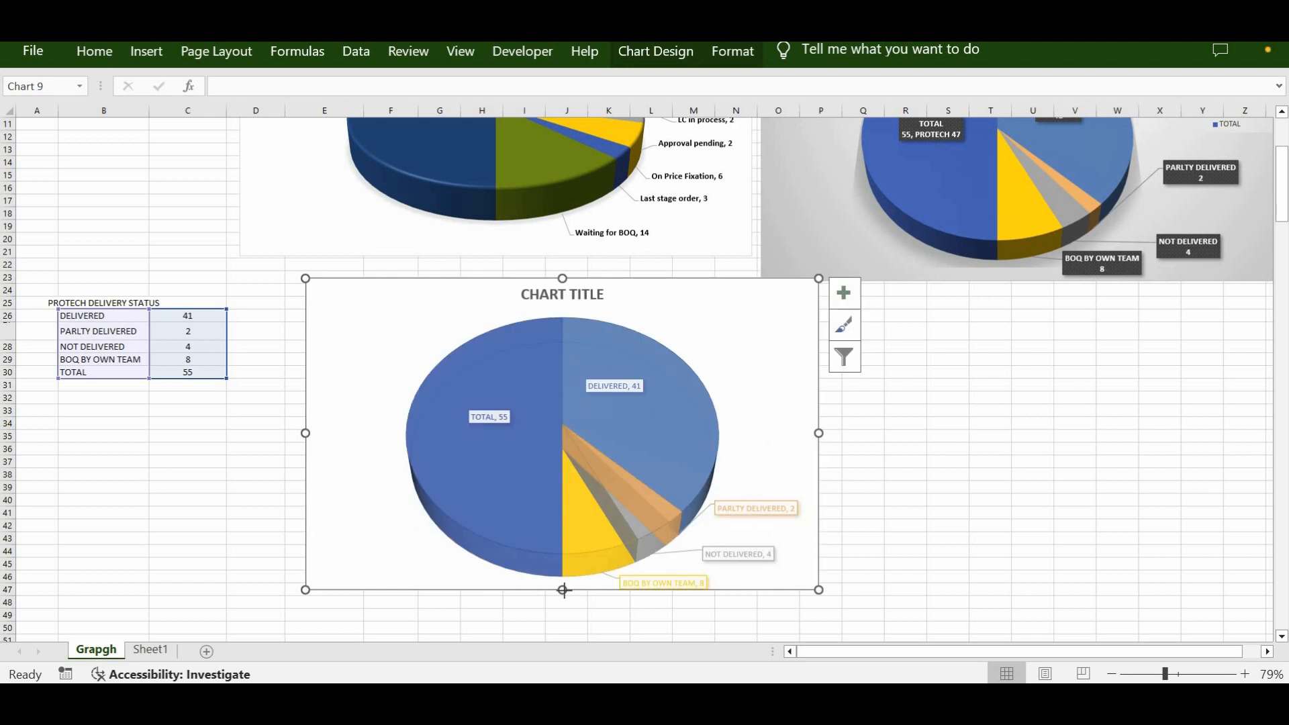
drag(563, 590, 564, 623)
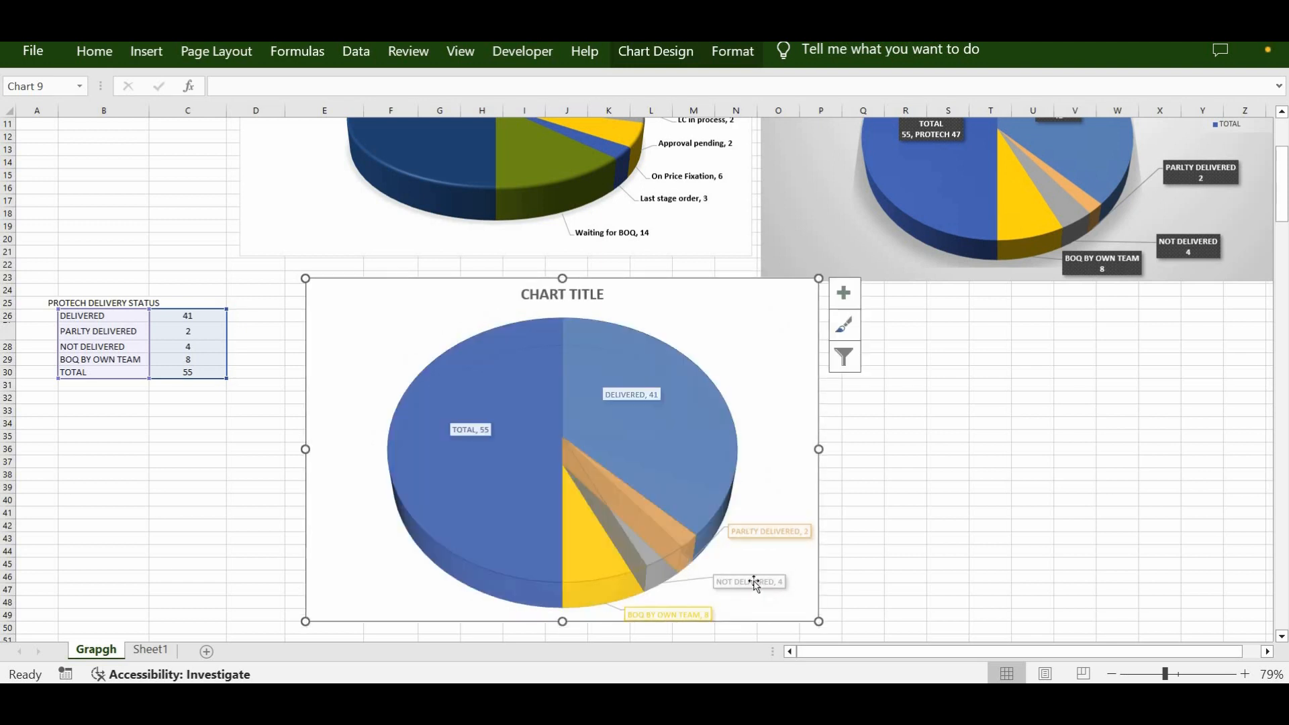
click(900, 537)
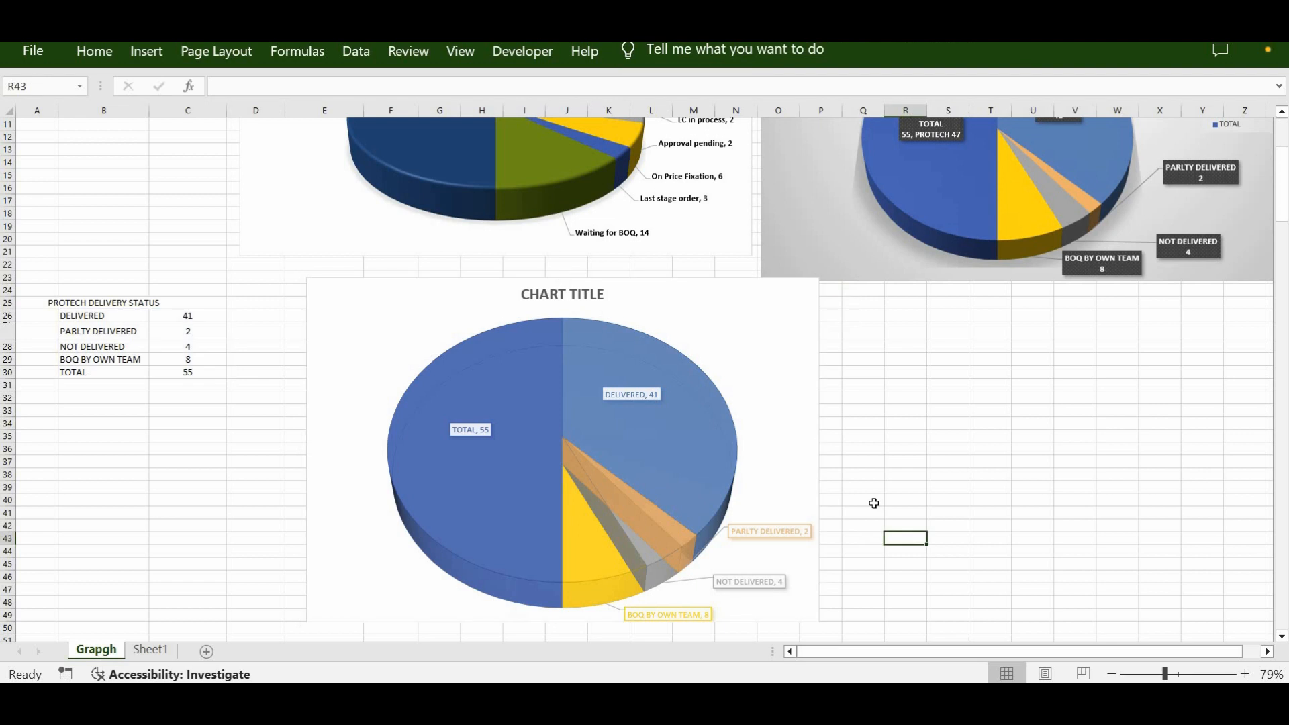
Filter the TOTAL category out of the delivery pie chart.
click(772, 444)
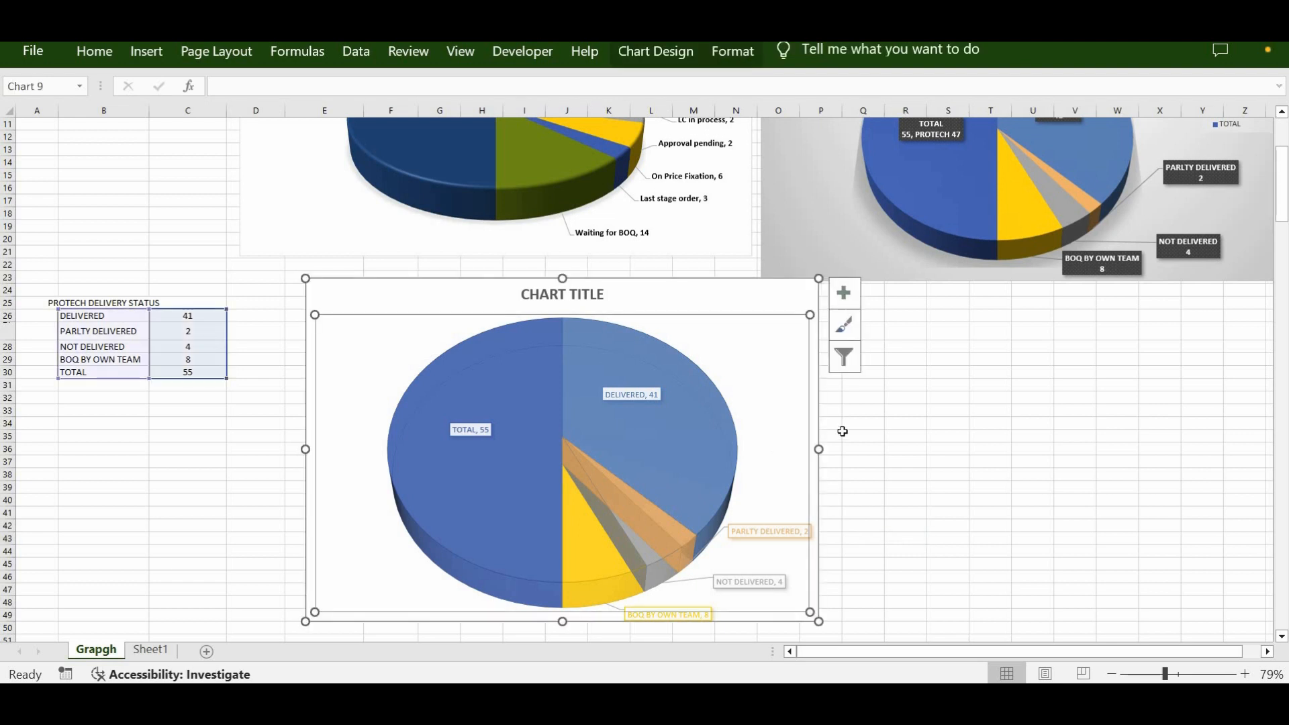
click(847, 360)
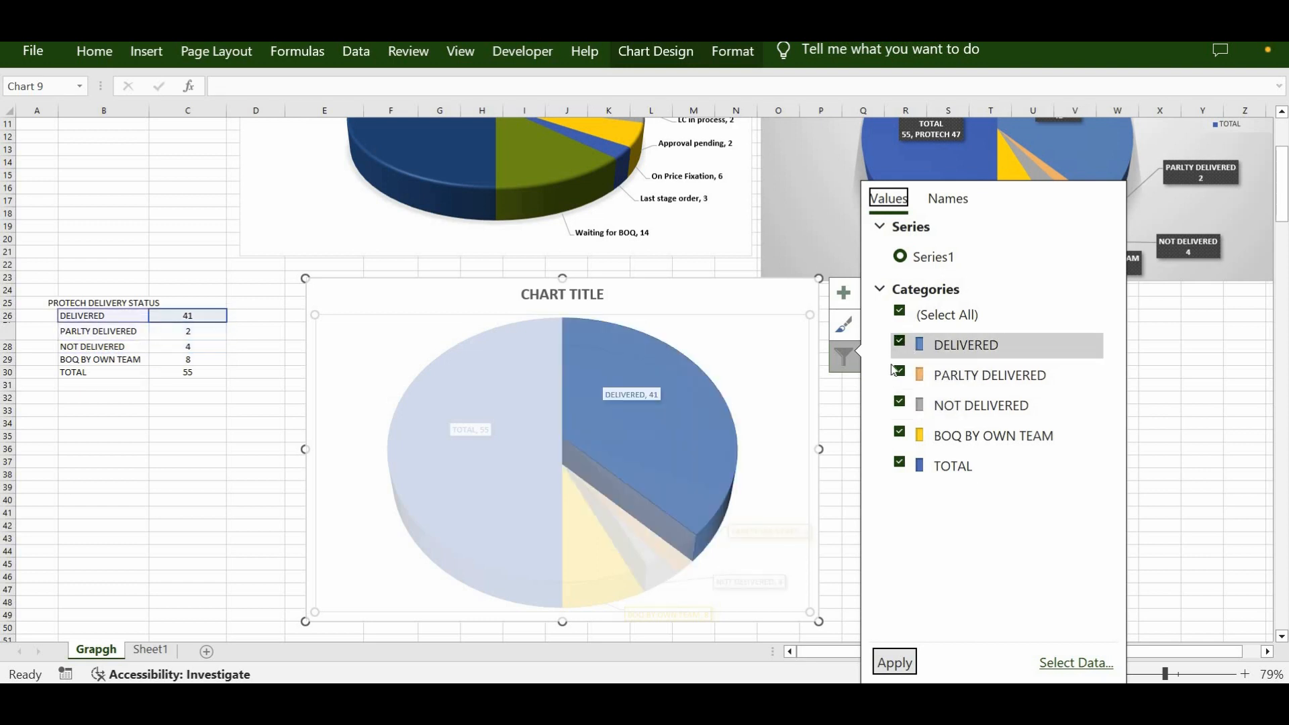
click(901, 464)
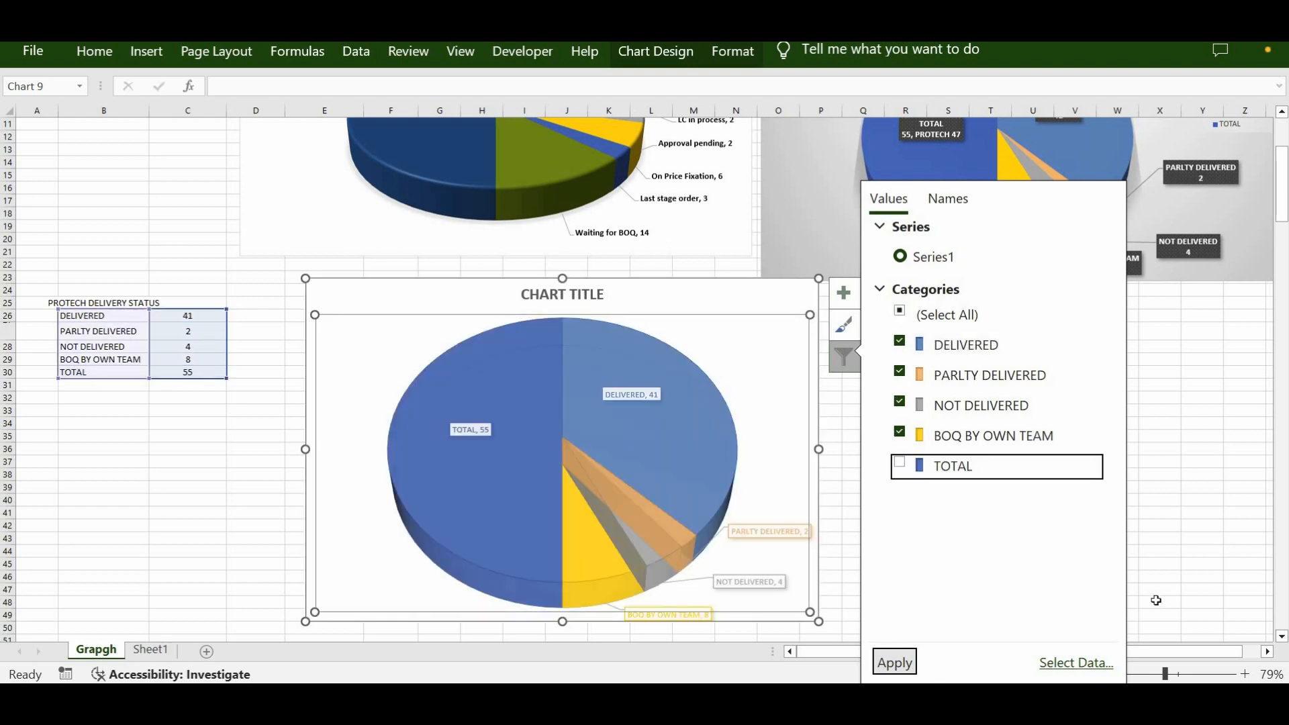
click(894, 662)
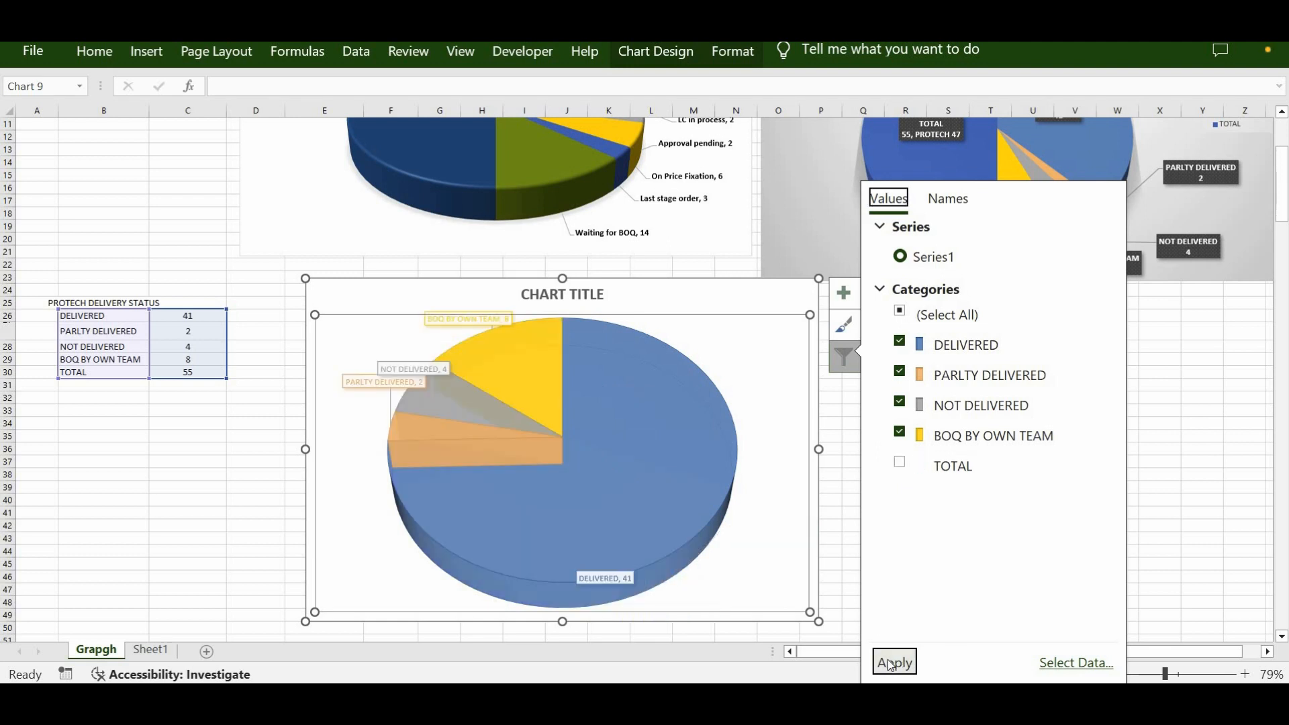
mouse_move(517, 380)
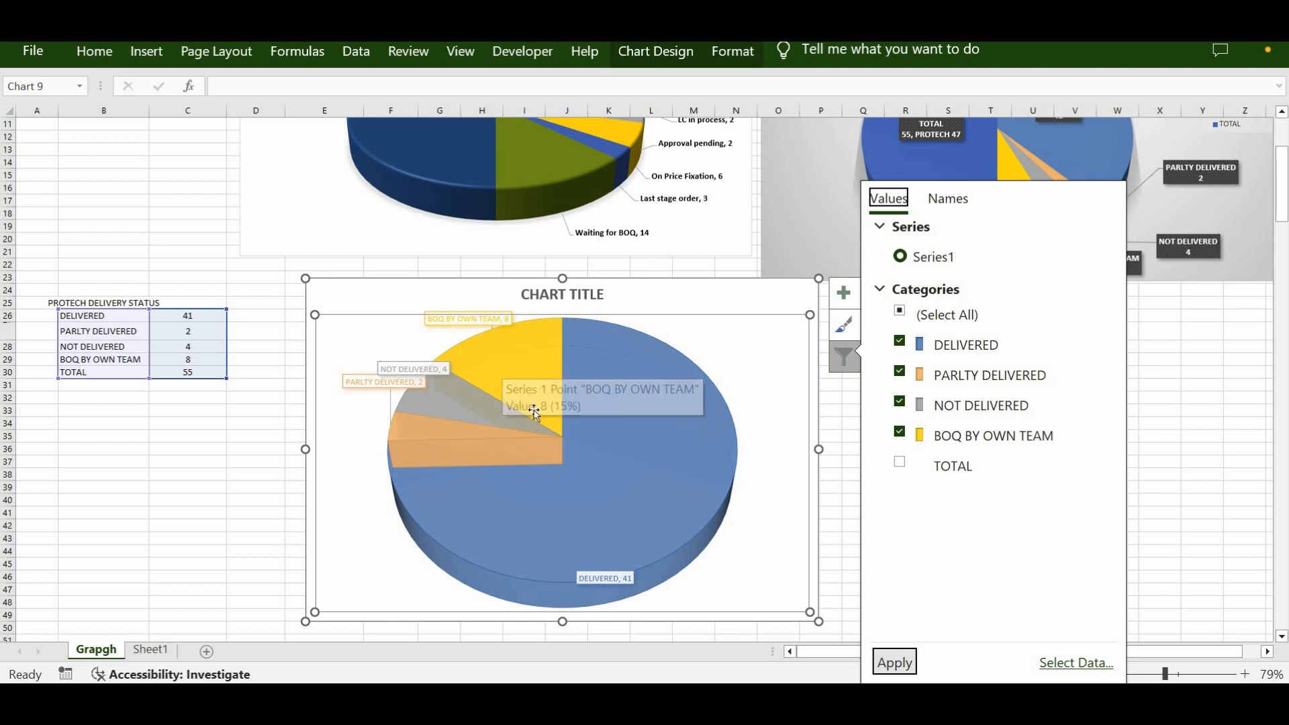
Include the TOTAL category in the delivery pie chart again.
click(899, 463)
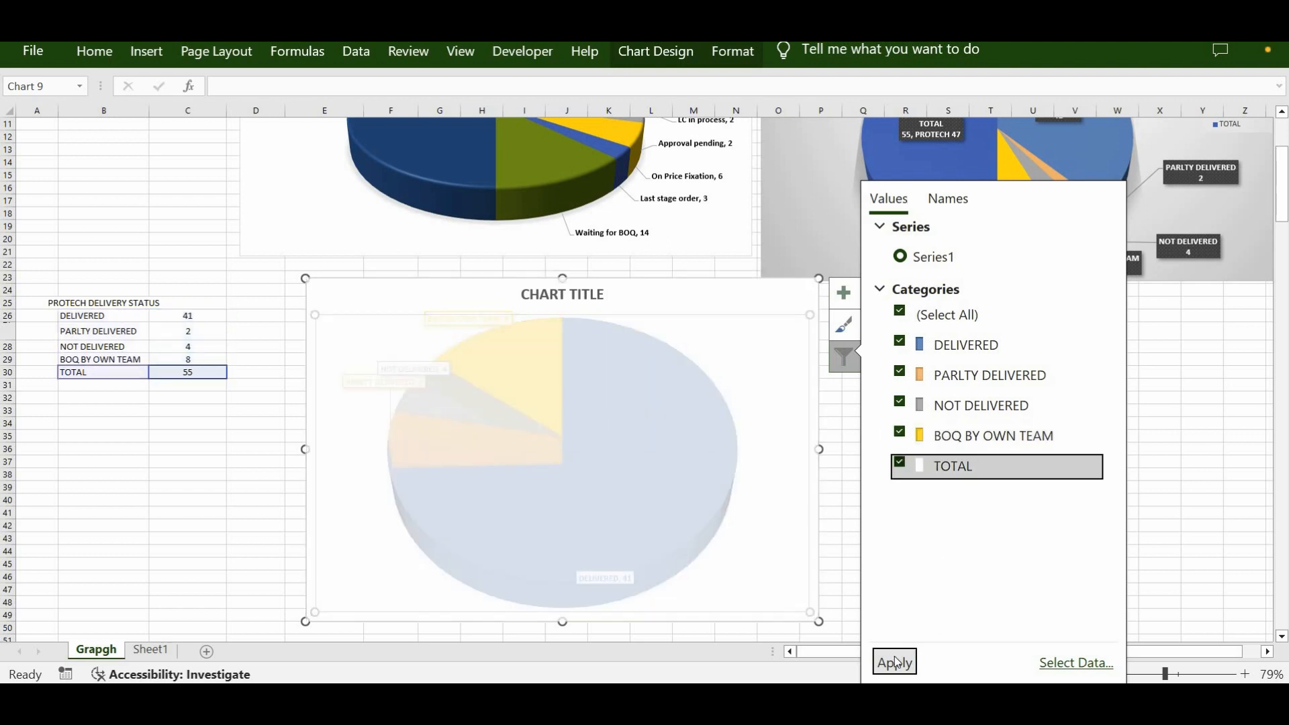
click(897, 663)
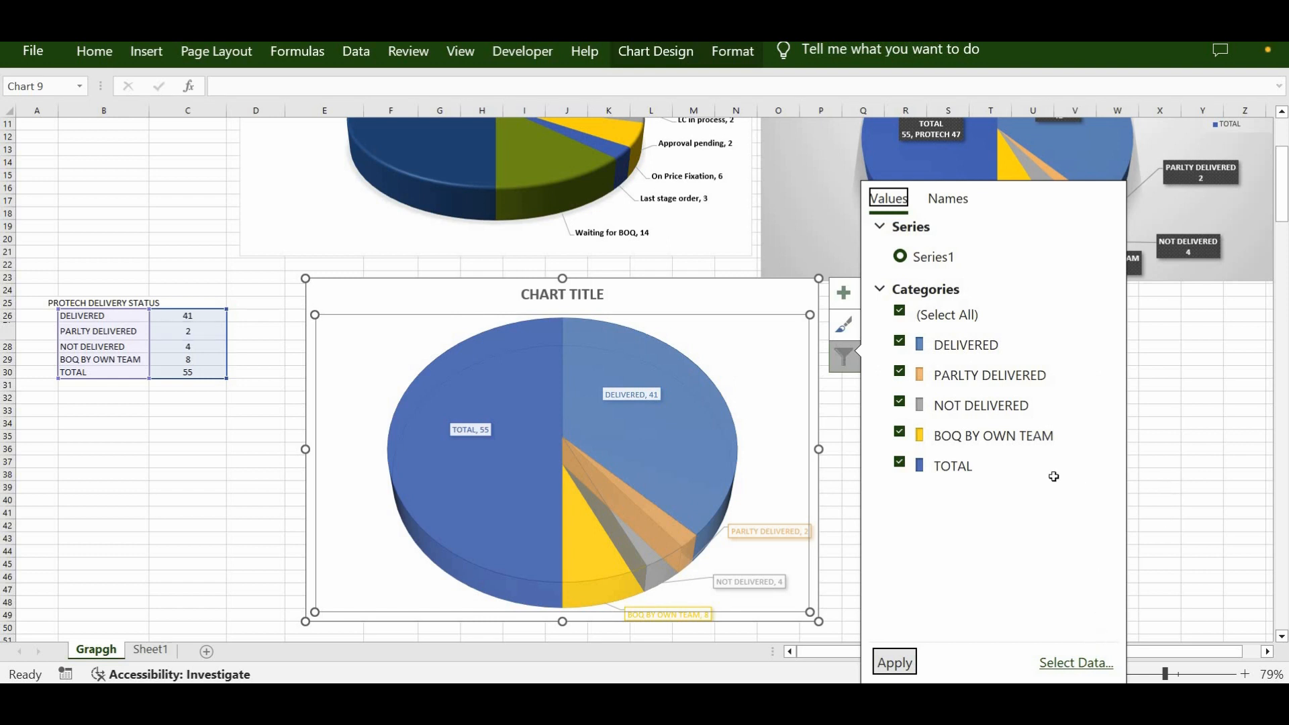
key(Escape)
key(Escape)
scroll(1053, 476, up, 2)
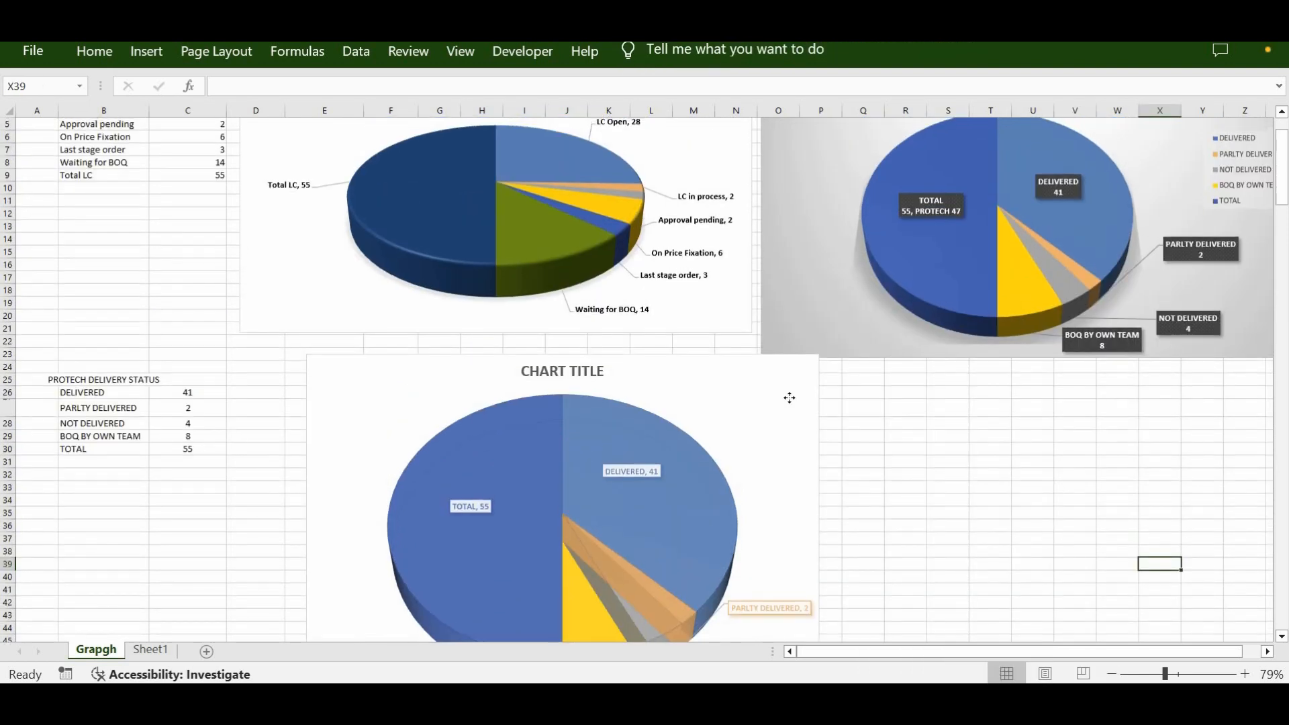
Browse the chart styles and apply the third one, with the grey gradient background and dark labels, to the delivery pie chart.
scroll(819, 376, down, 2)
click(798, 336)
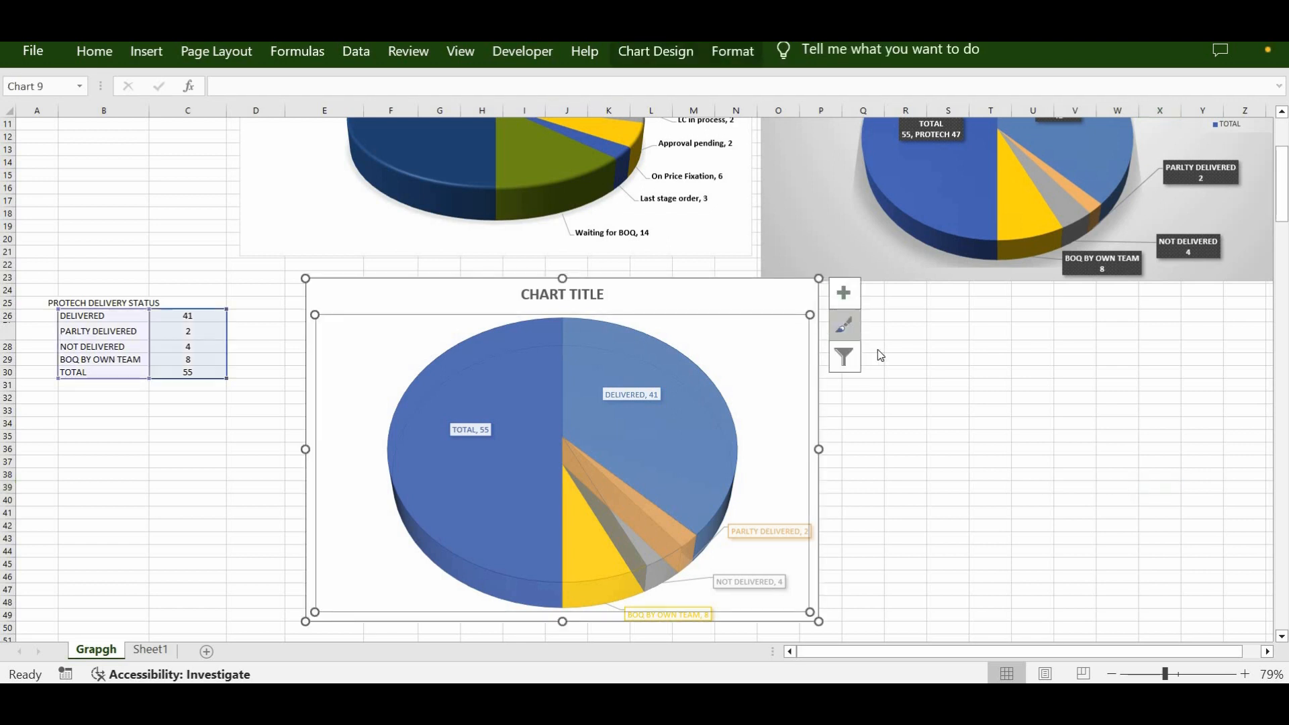
scroll(1036, 474, down, 2)
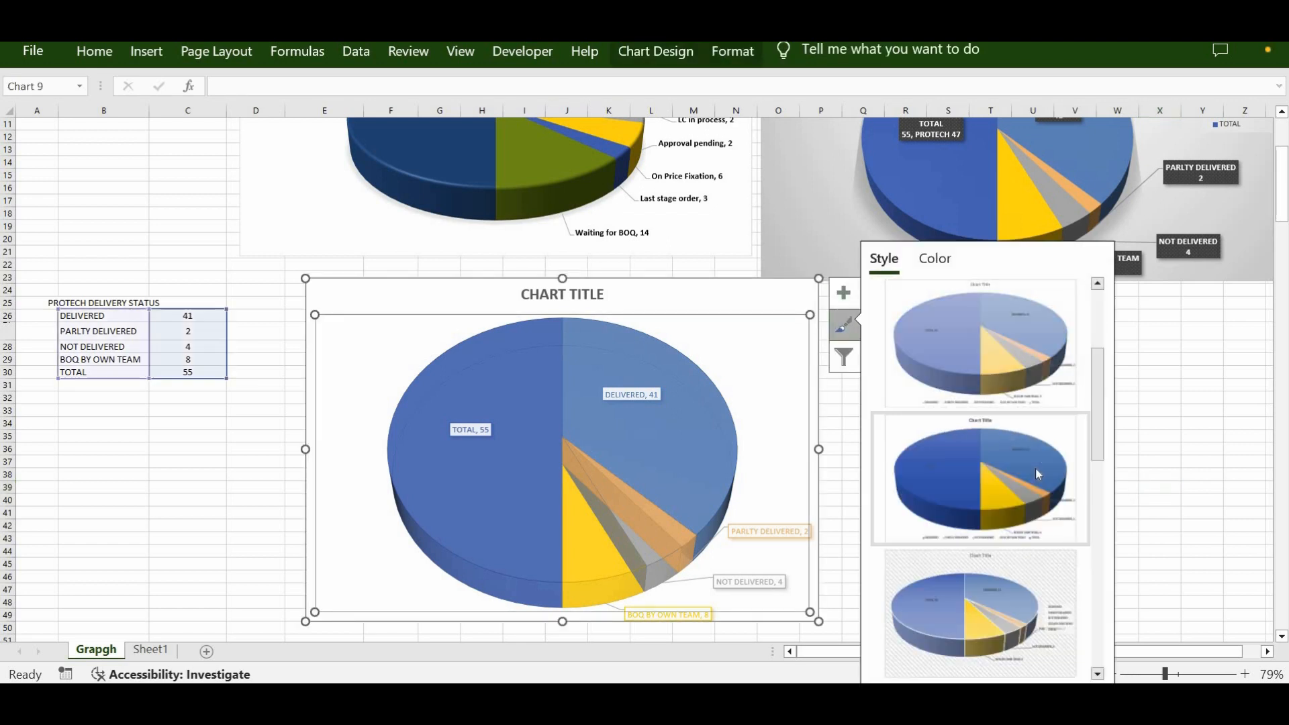
scroll(992, 605, up, 2)
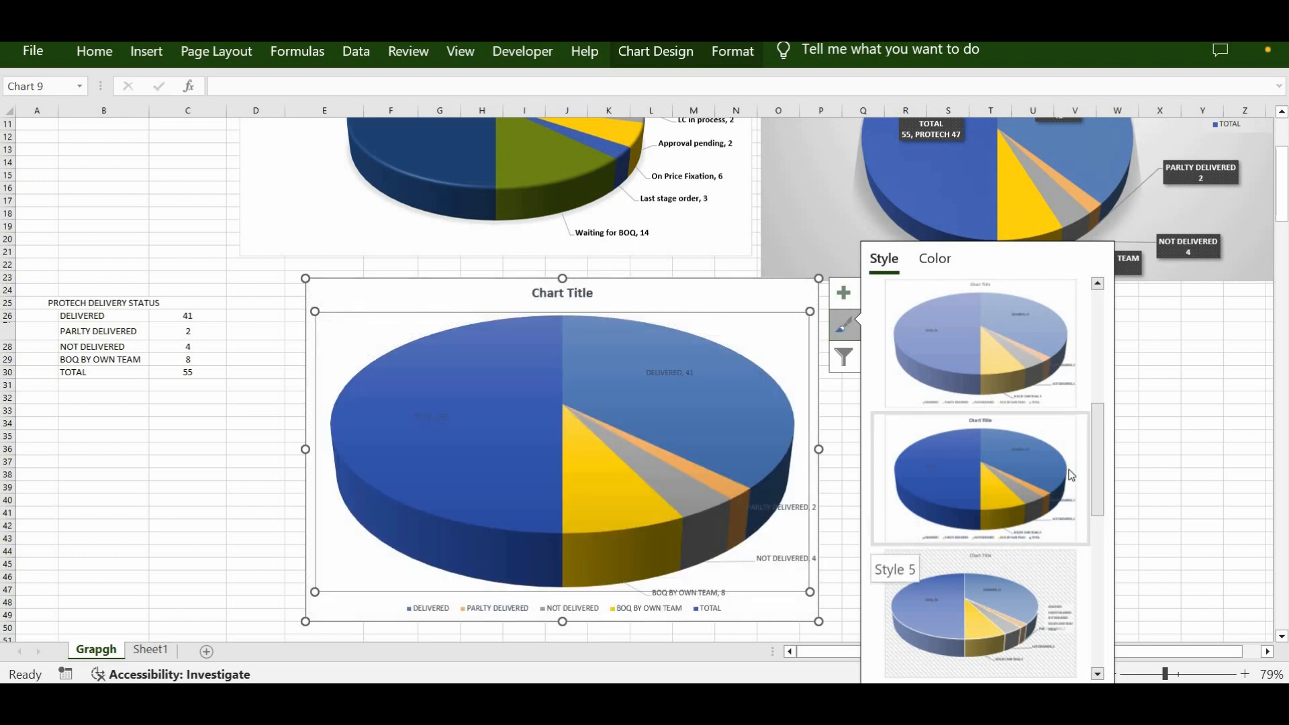
scroll(1102, 531, down, 3)
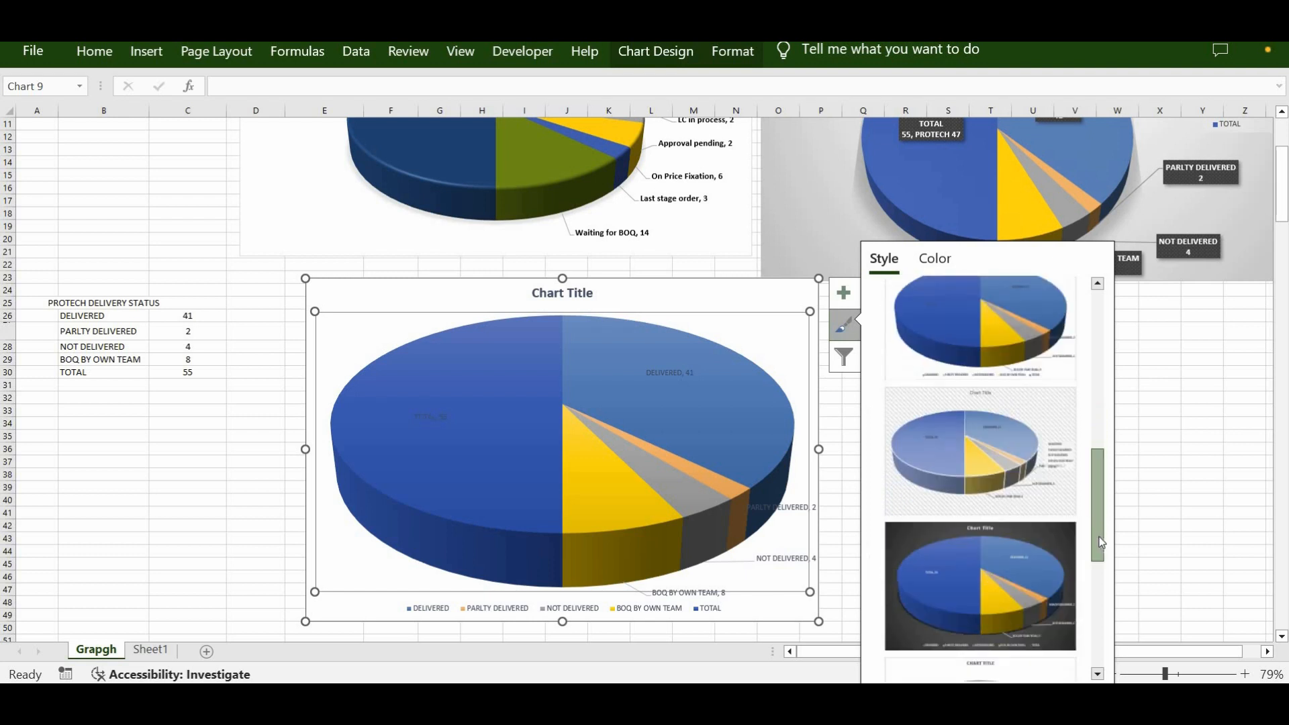
scroll(1105, 577, down, 3)
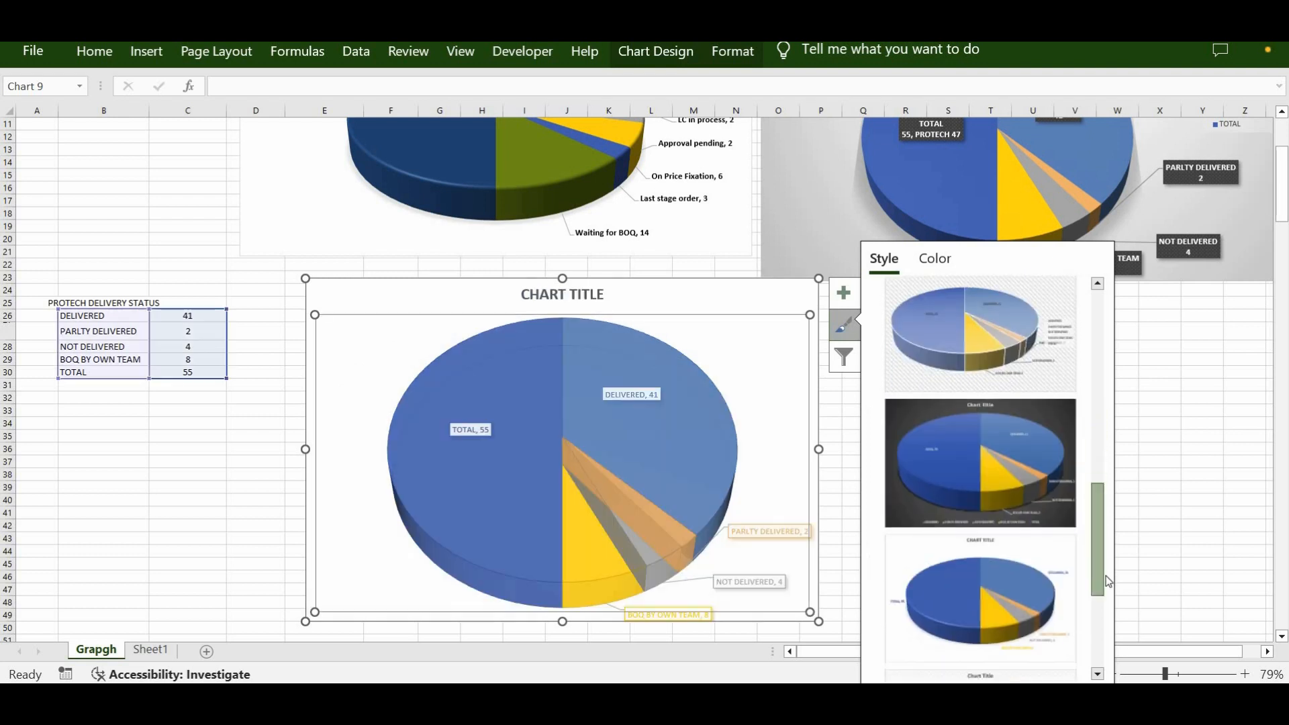
scroll(1101, 604, down, 2)
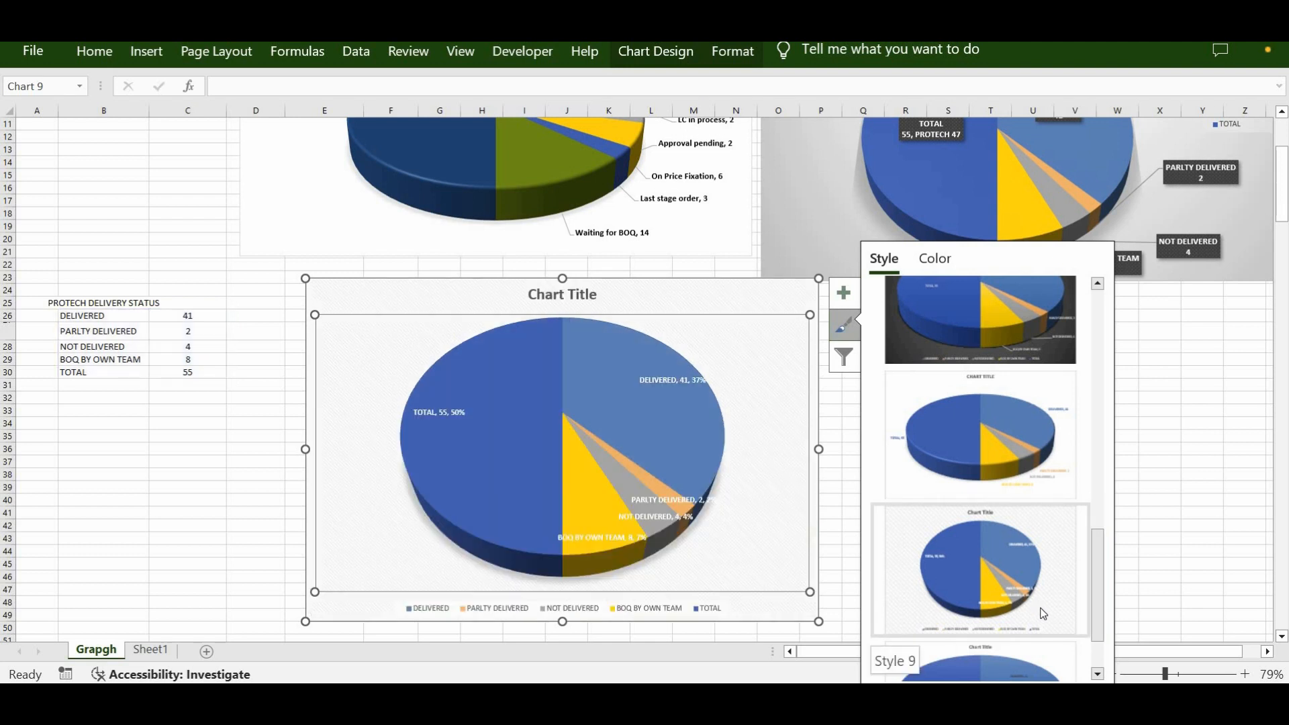
scroll(1094, 643, down, 2)
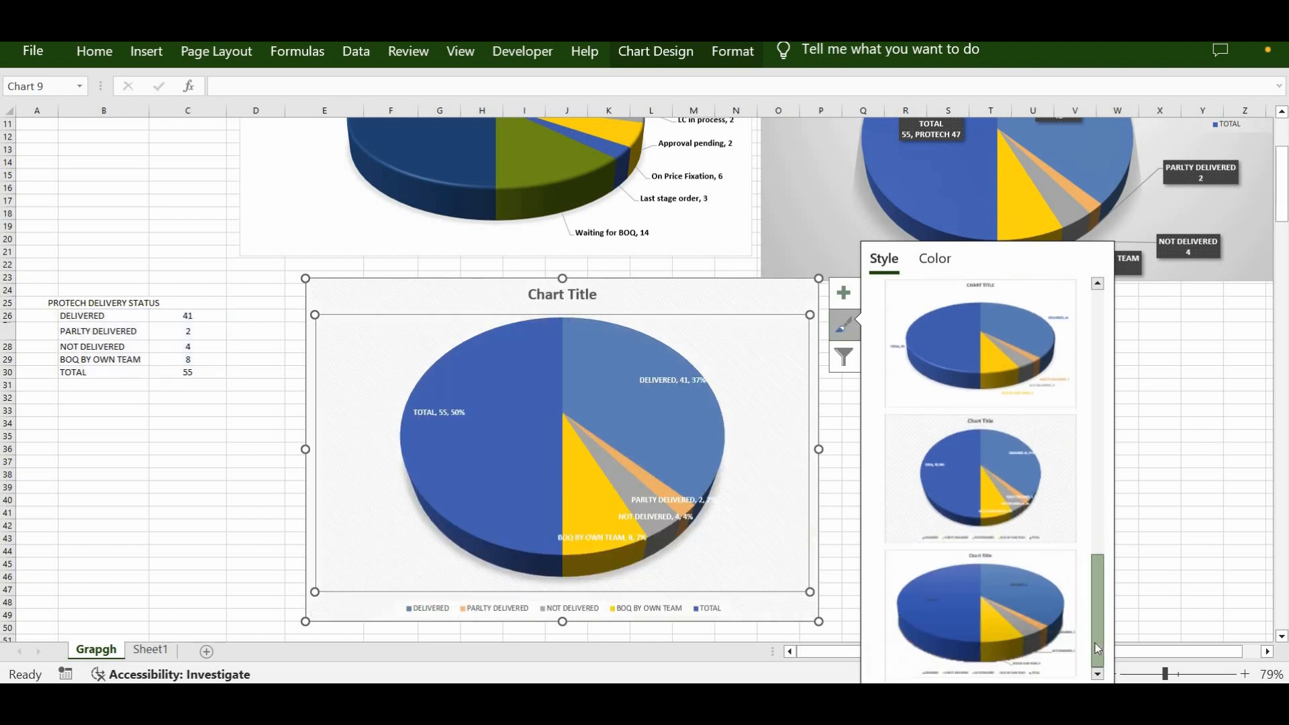
drag(1104, 526, 1115, 411)
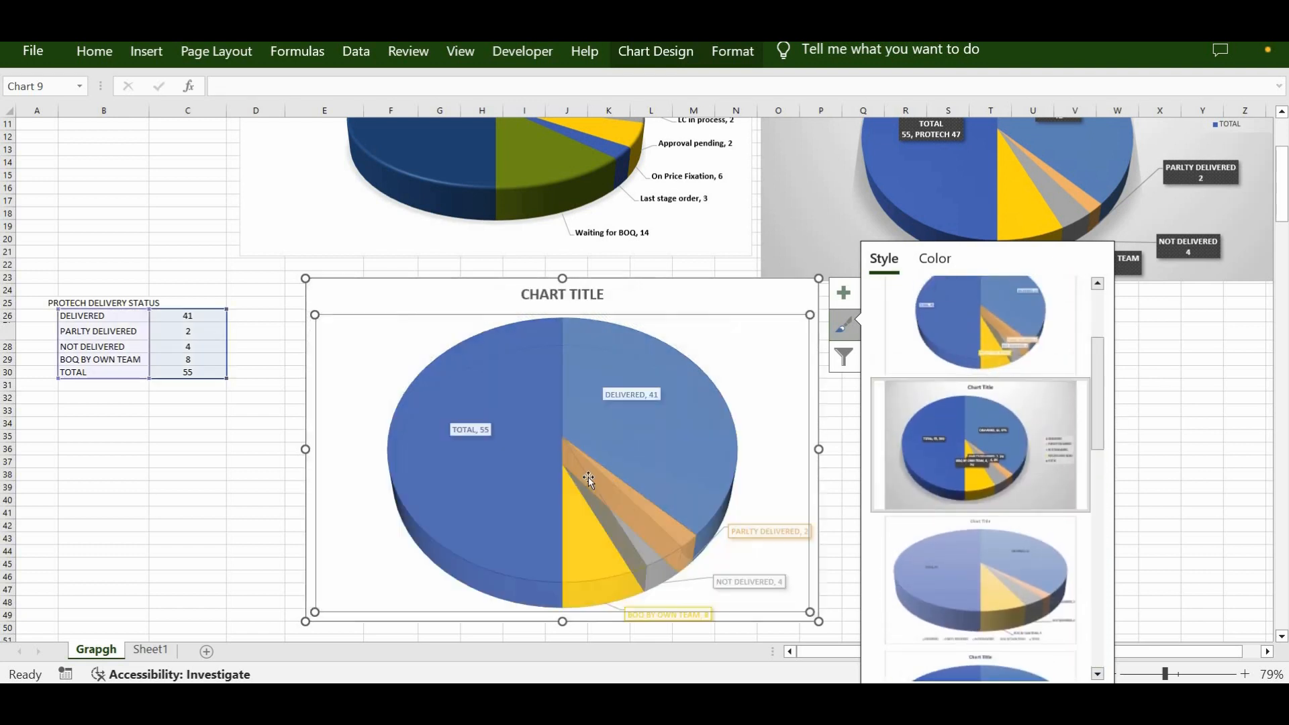
click(1053, 462)
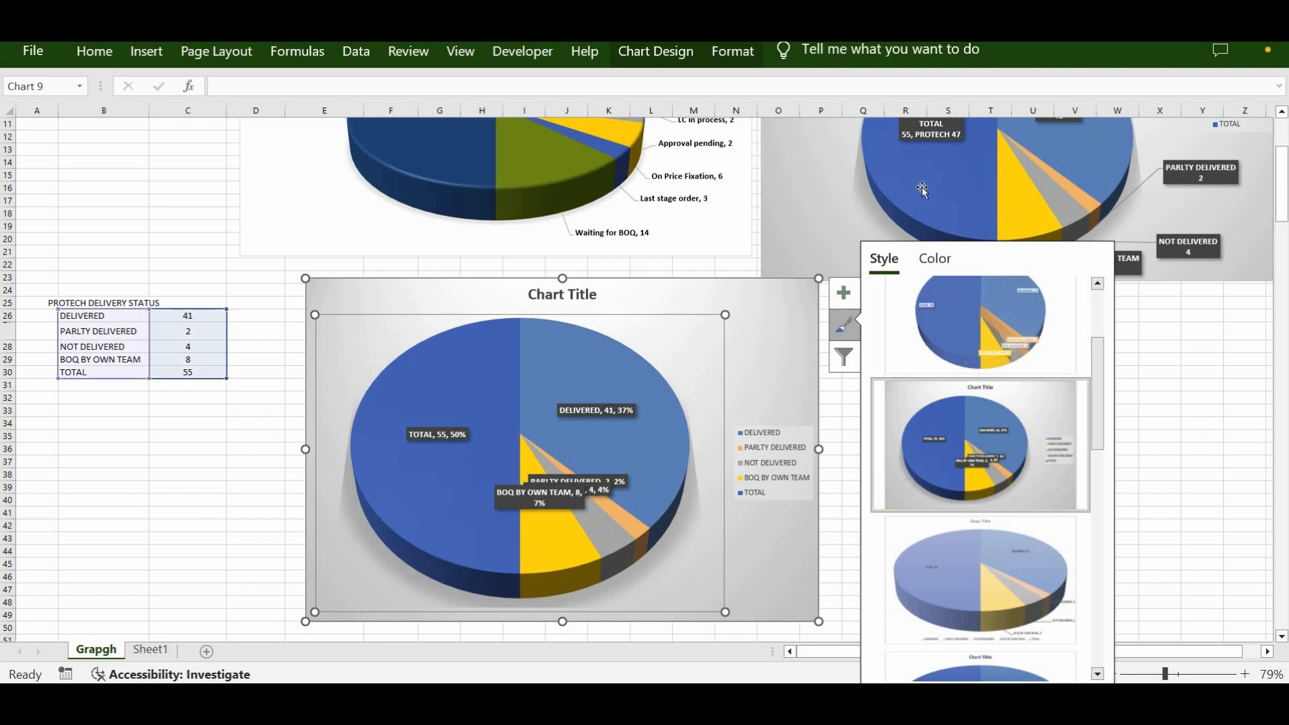
key(Escape)
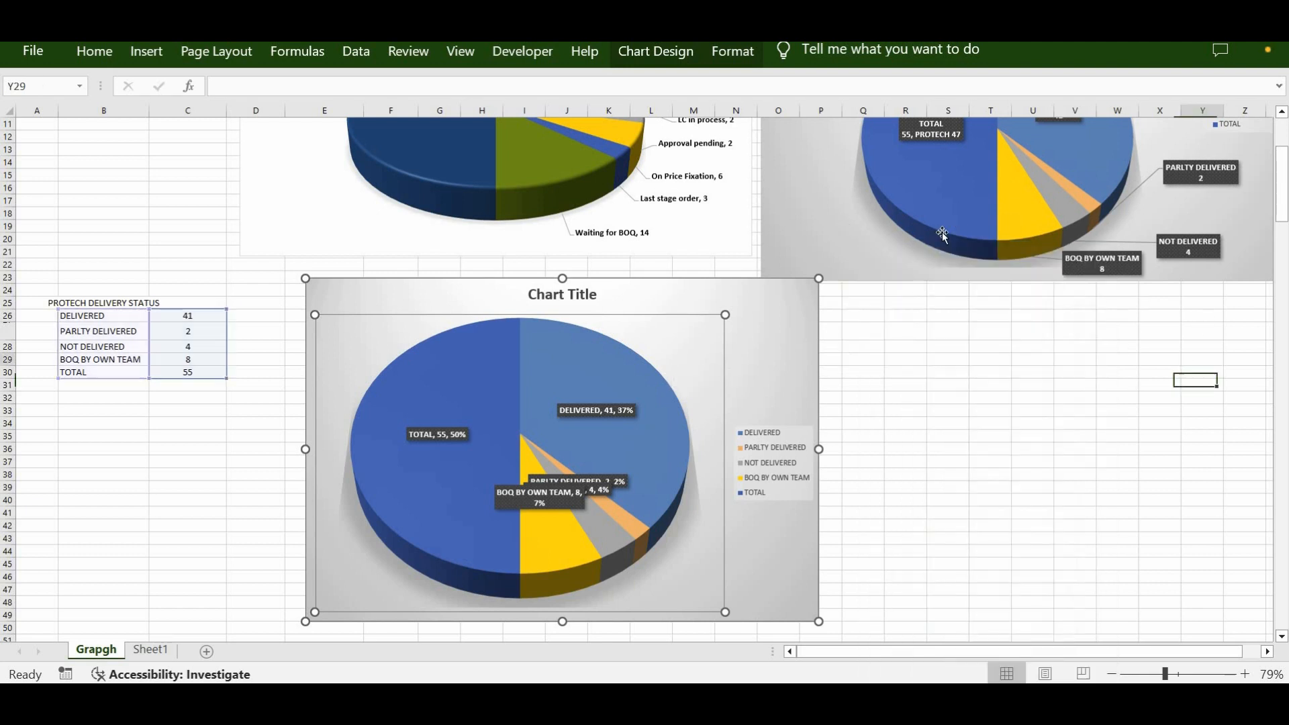
Enlarge the restyled delivery pie chart so that its lower right corner reaches about cell R52.
scroll(990, 196, up, 1)
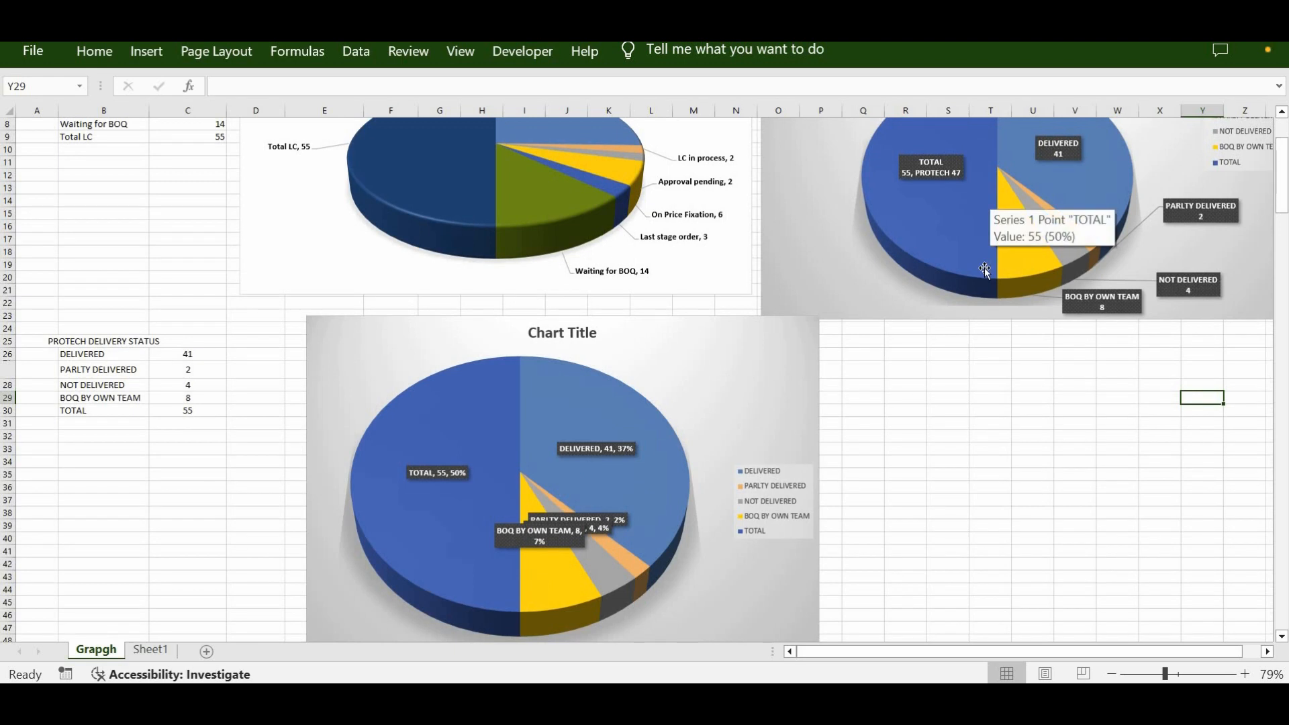
scroll(750, 508, down, 2)
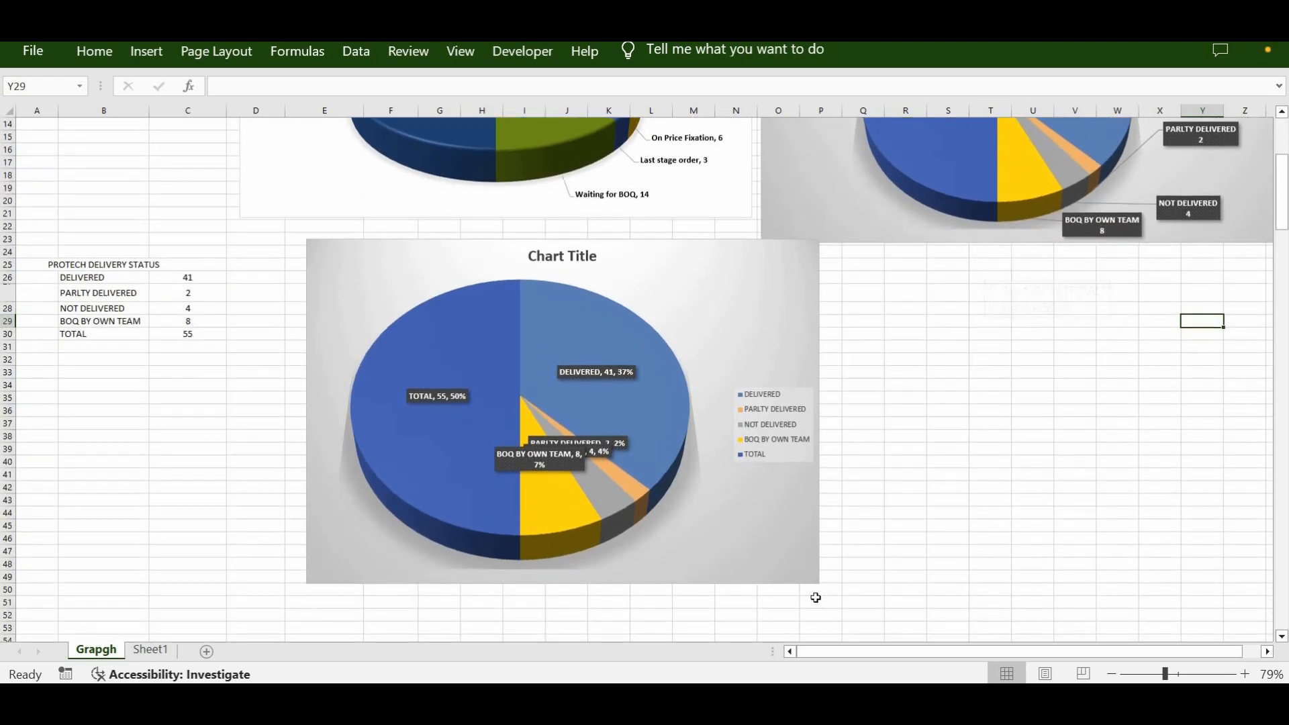
click(812, 577)
drag(818, 583, 902, 617)
click(1033, 589)
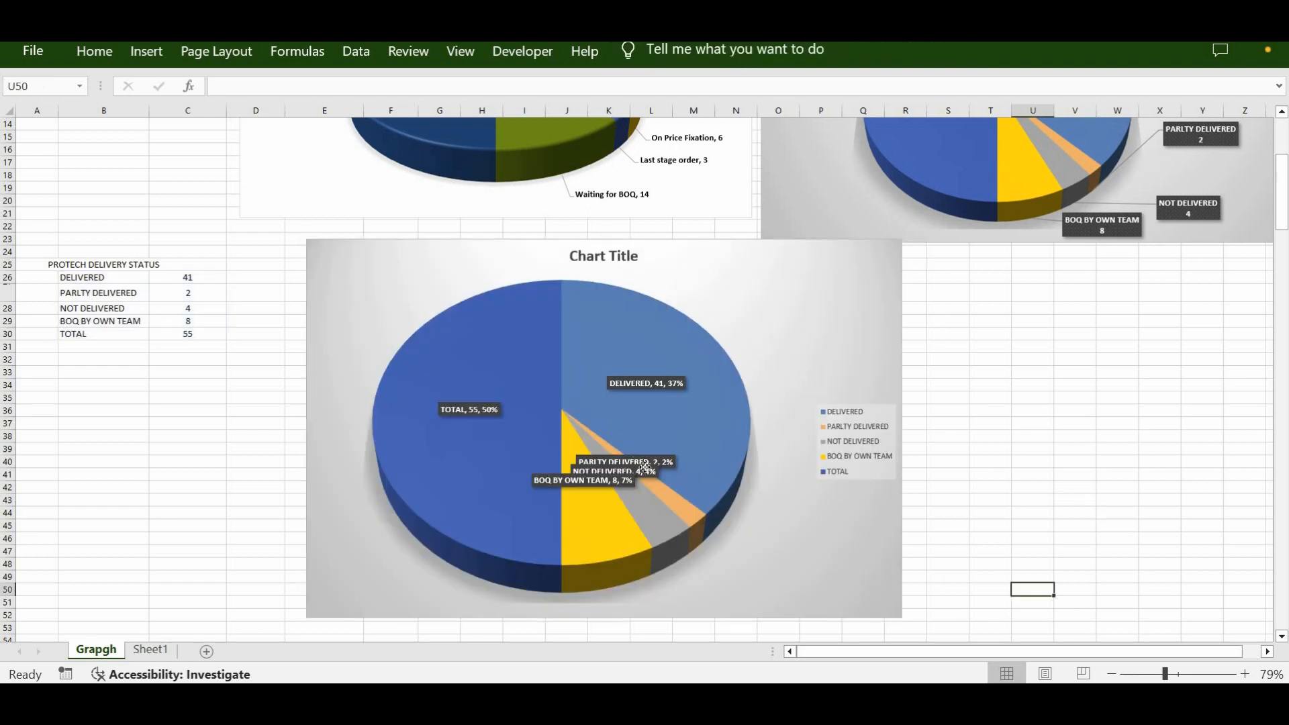
Move the DELIVERED label higher in its slice and spread the PARLTY DELIVERED, NOT DELIVERED and BOQ BY OWN TEAM labels outside the pie.
click(663, 459)
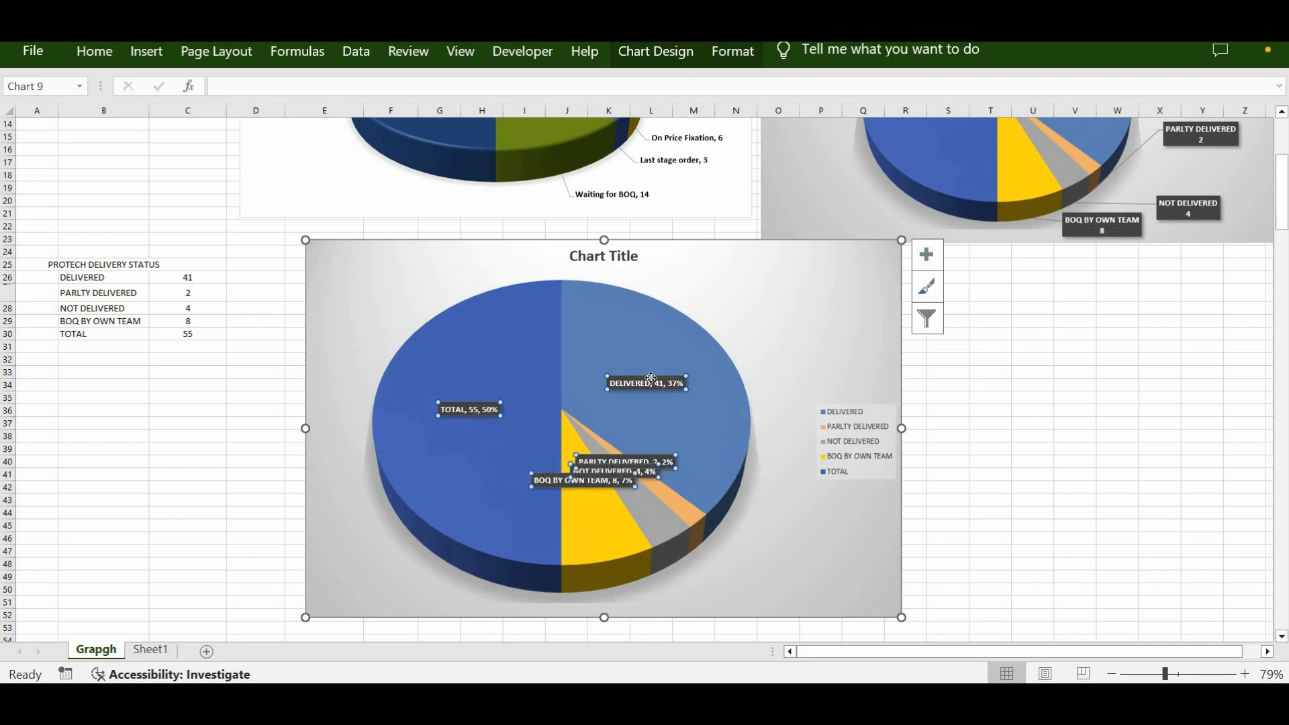
drag(642, 386, 635, 351)
drag(657, 454, 715, 488)
drag(830, 511, 853, 512)
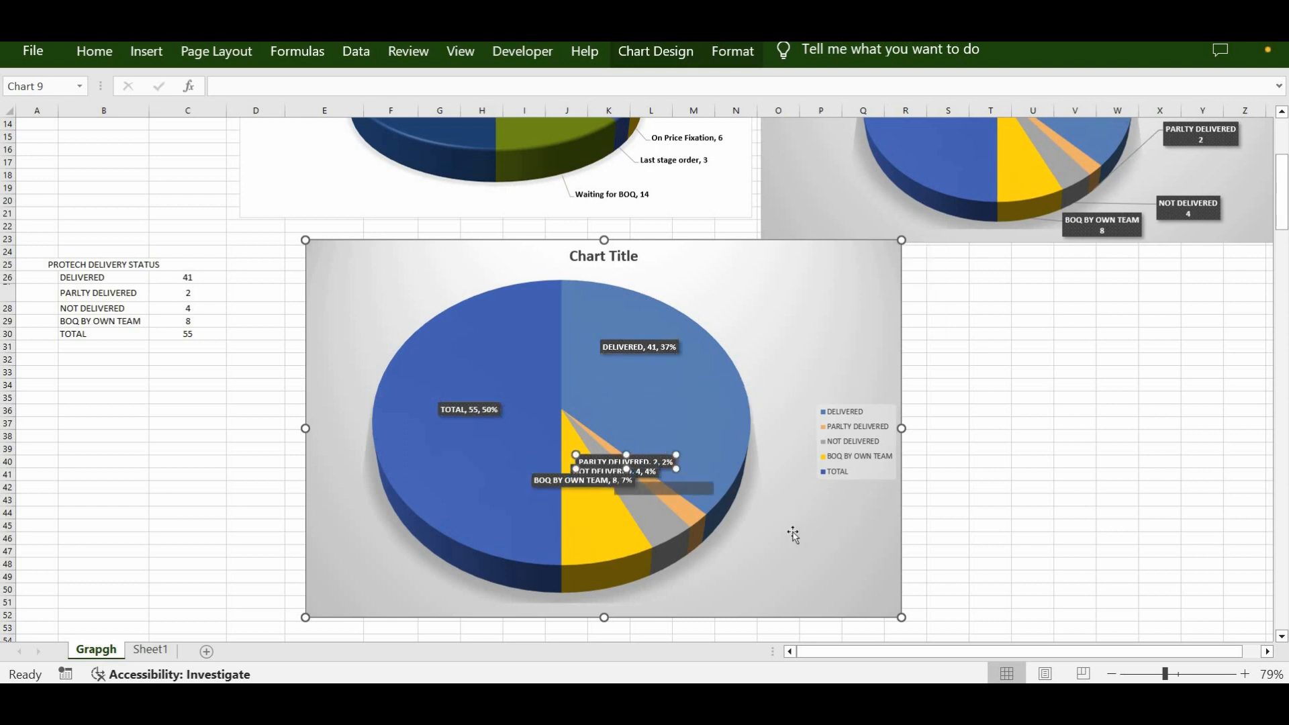
click(657, 468)
drag(604, 474, 771, 582)
click(596, 474)
drag(596, 475, 726, 602)
click(977, 565)
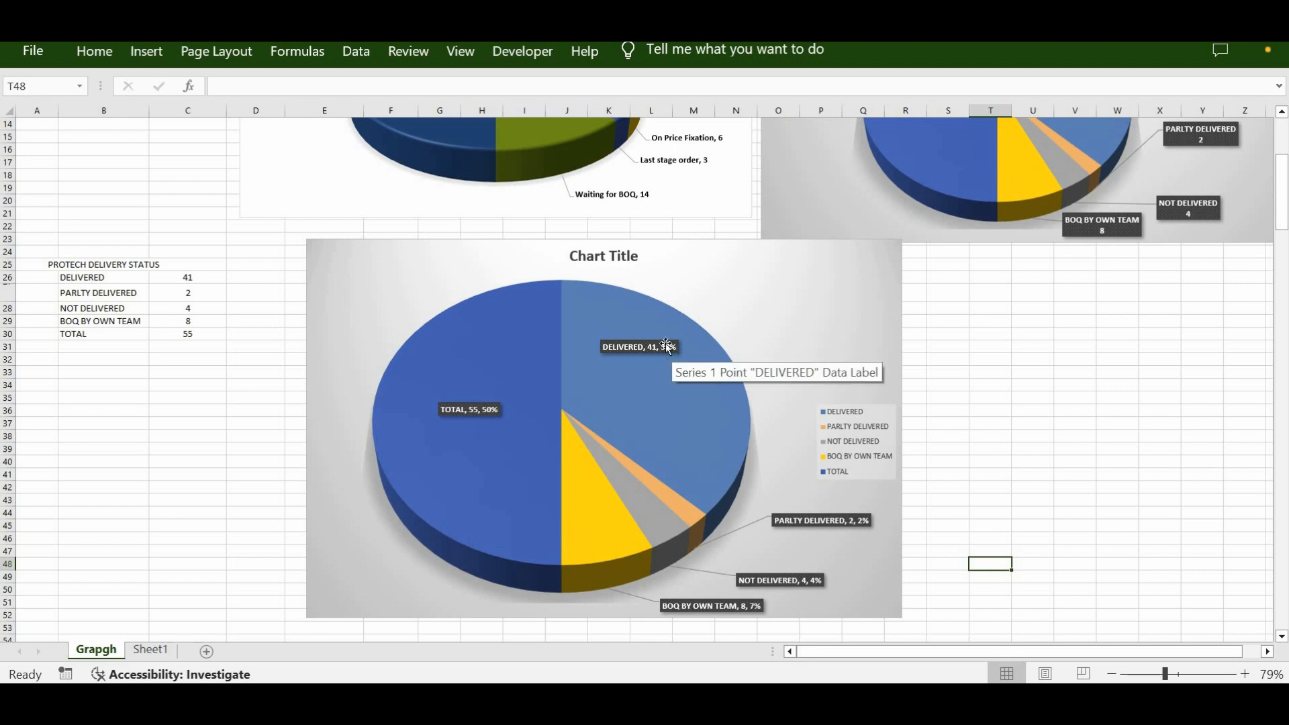
Delete the percentage from the DELIVERED slice's data label in the new pie chart, keeping only its category name and value.
click(666, 346)
double_click(678, 348)
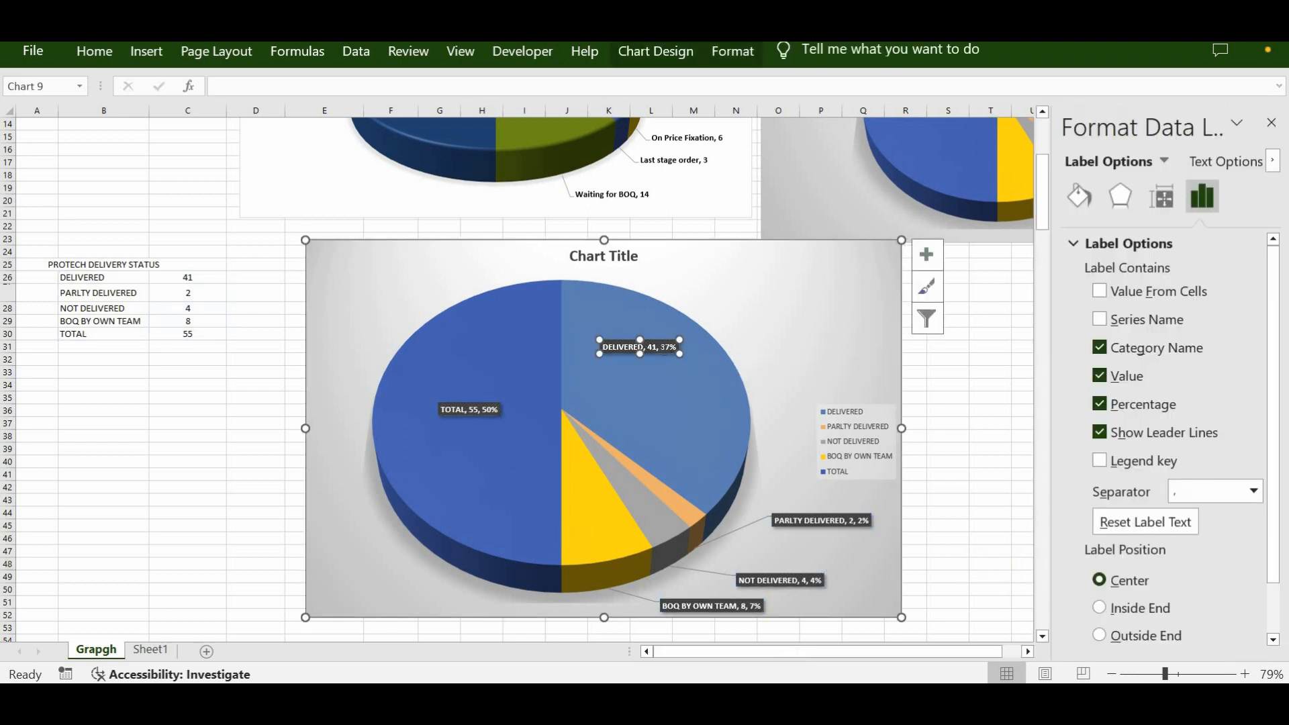
drag(678, 348, 656, 348)
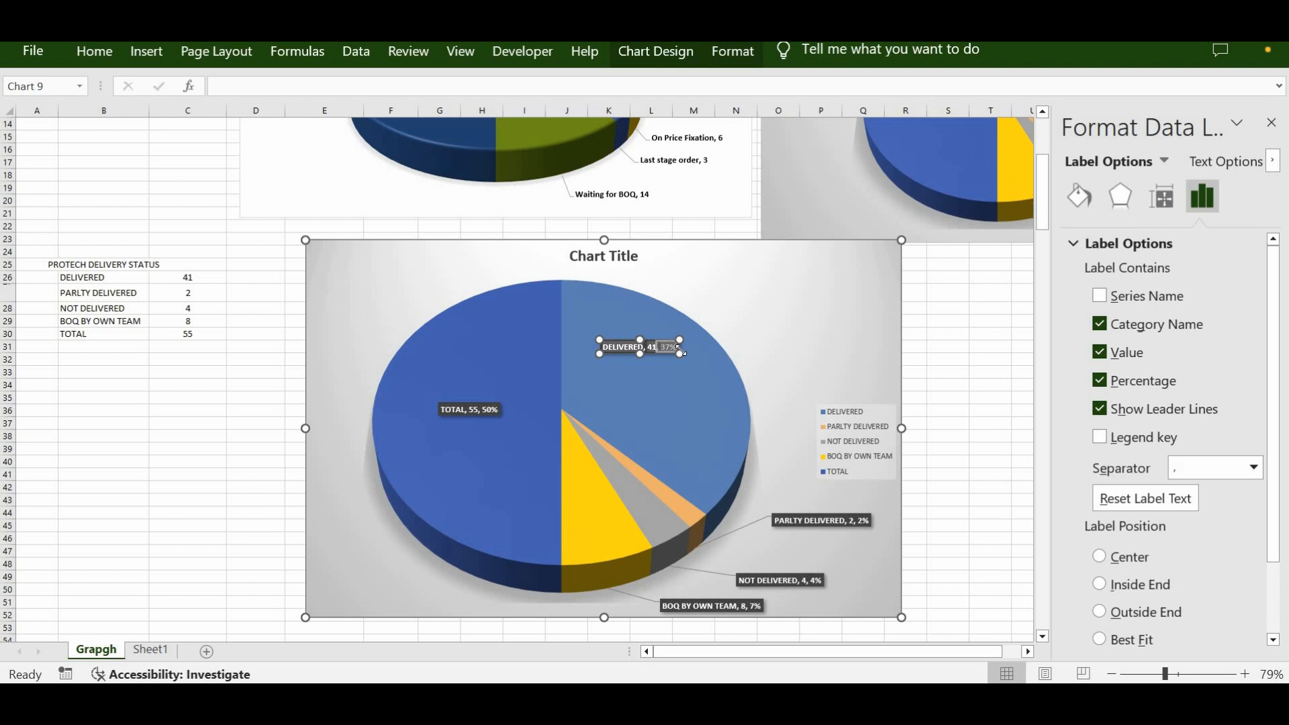
key(BackSpace)
key(Escape)
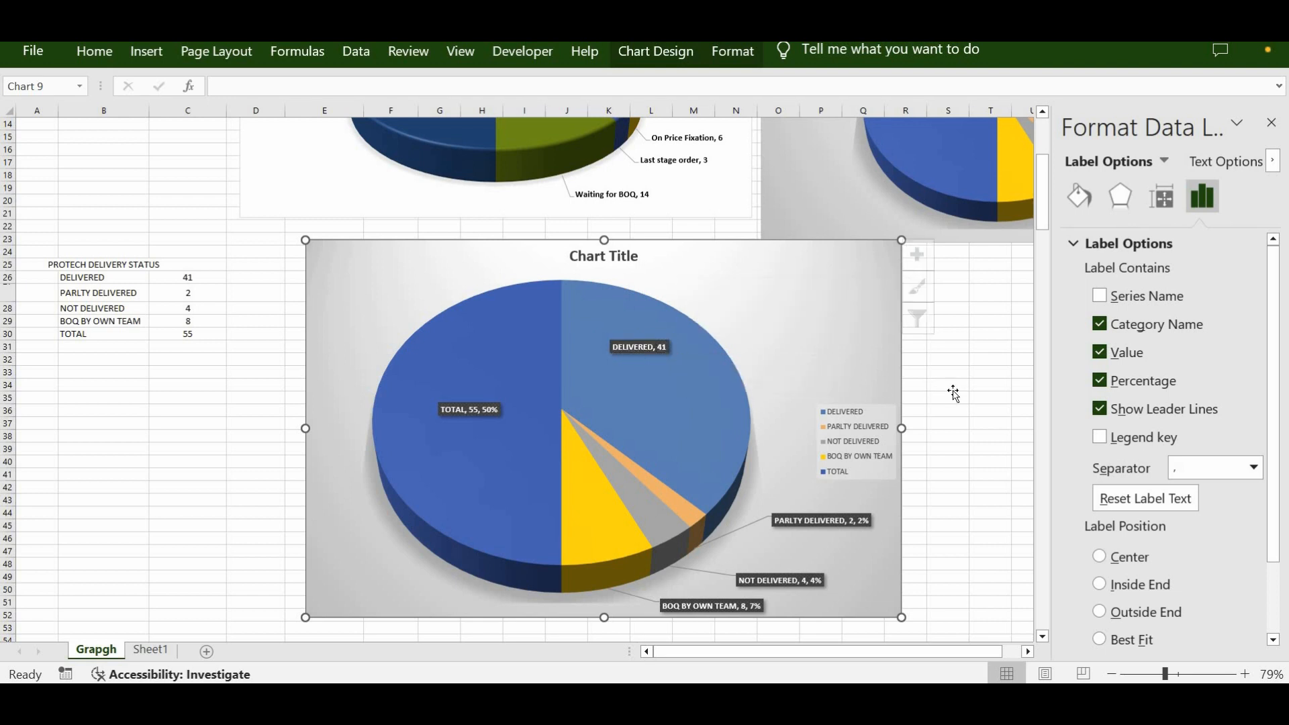
key(Escape)
click(953, 390)
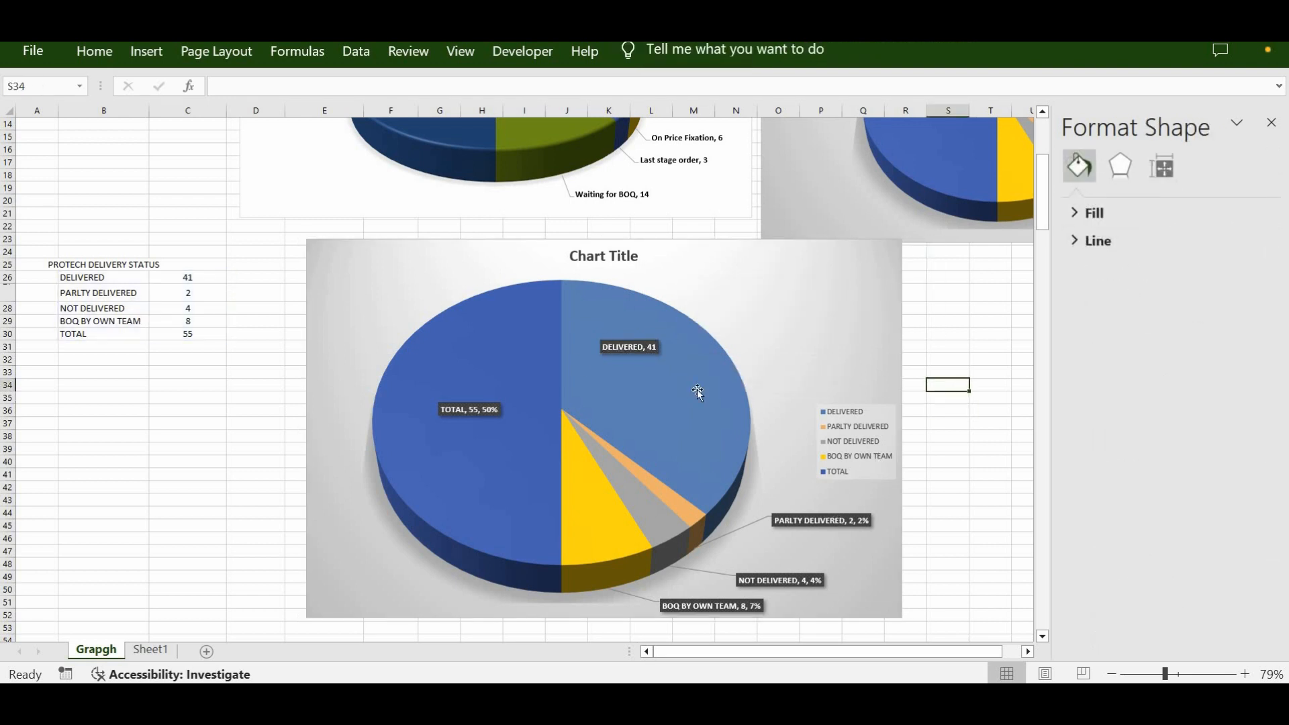
mouse_move(670, 464)
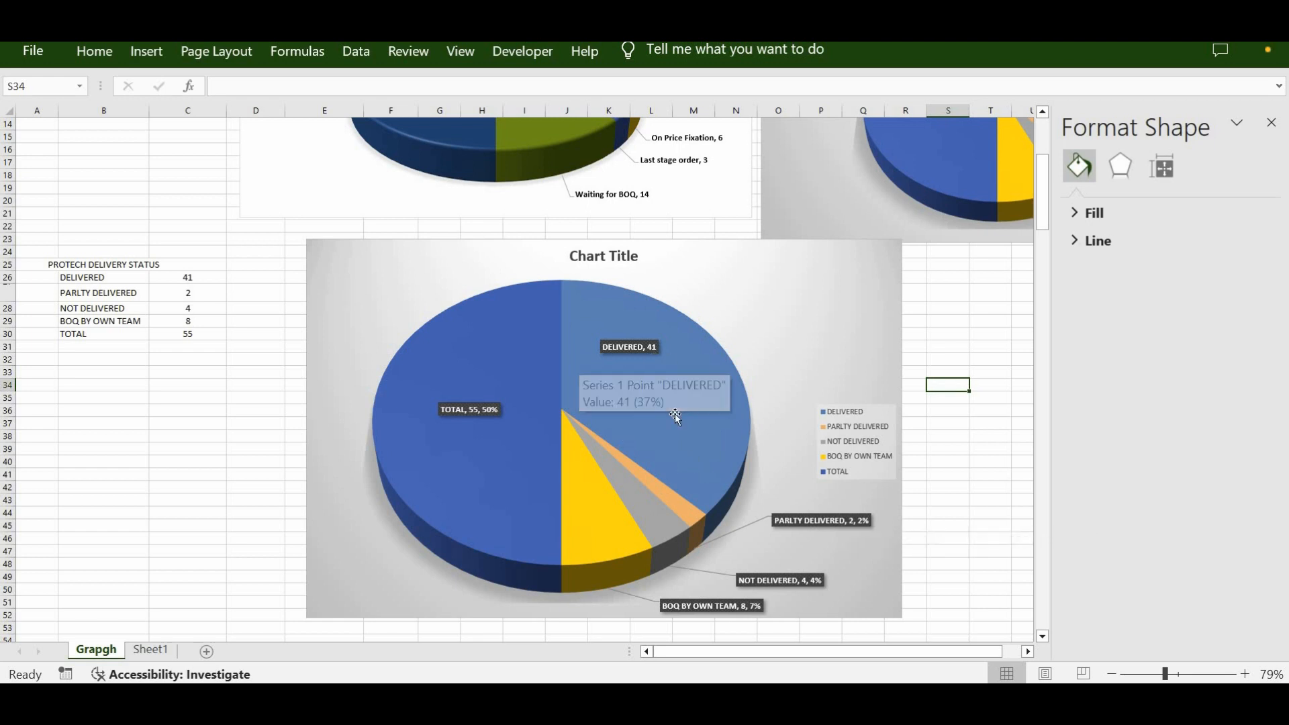
scroll(632, 464, down, 1)
scroll(632, 463, down, 1)
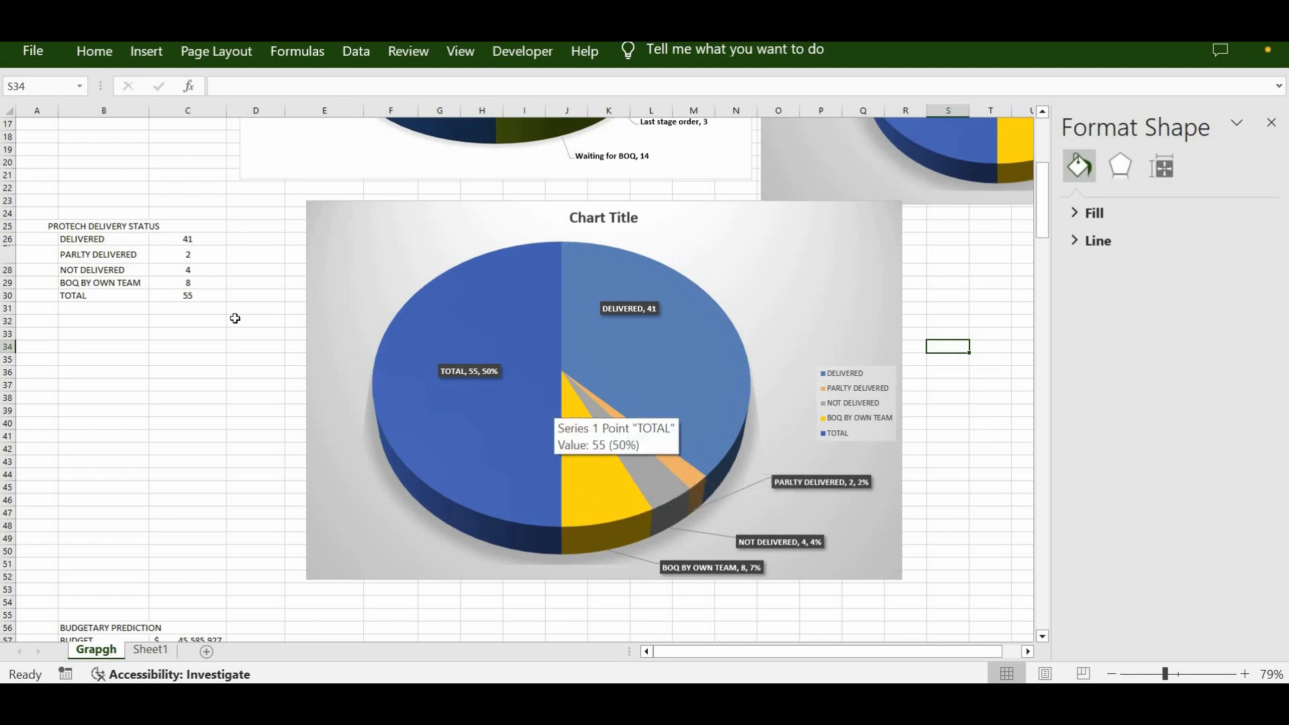
scroll(235, 318, up, 1)
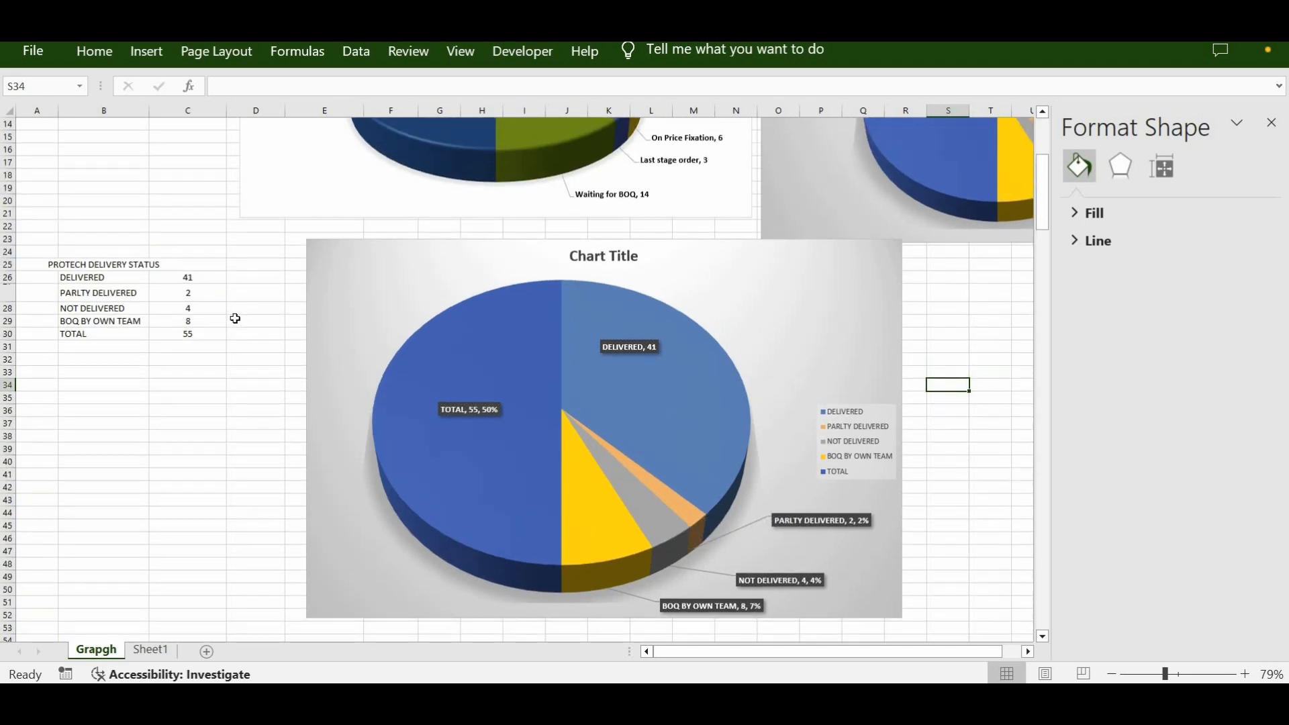